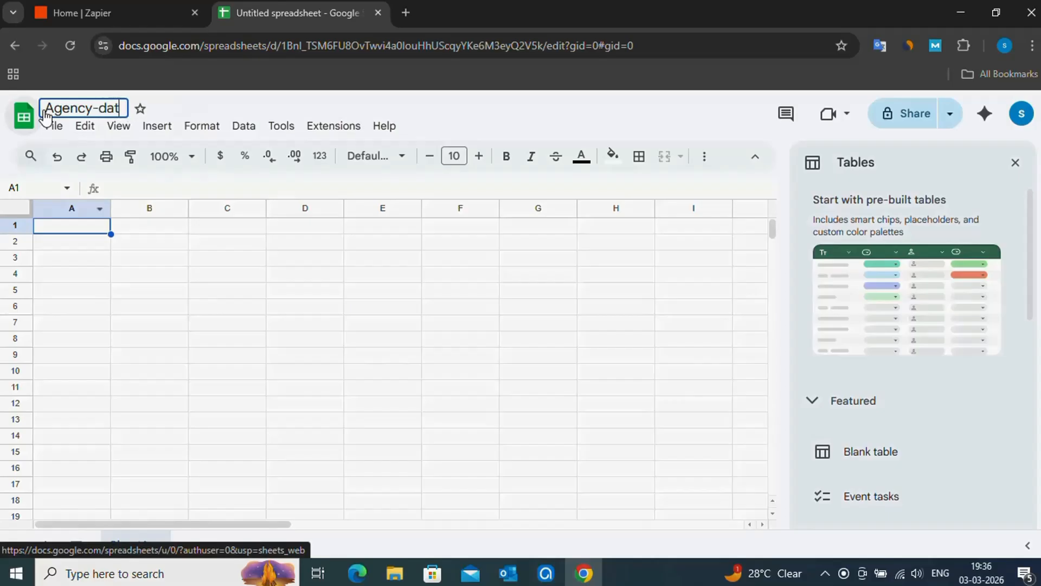
Dismiss the pre-built tables suggestions and enter the headers Date, Name, Email-ID and Subject in cells A1 through D1
{"action": "left_click", "coordinate": [40, 223]}
{"action": "left_click", "coordinate": [1014, 163]}
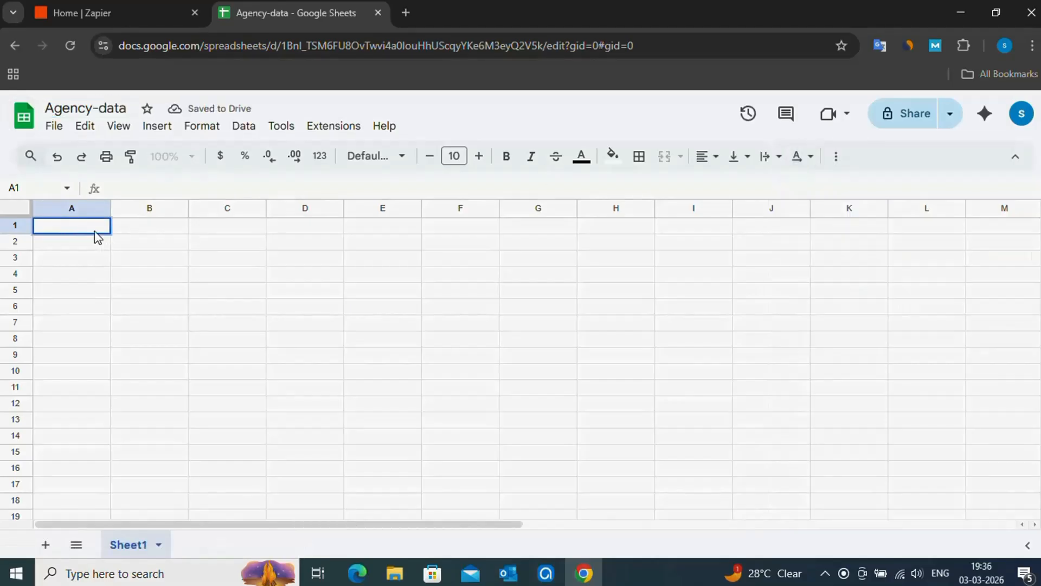
{"action": "type", "text": "Date"}
{"action": "left_click", "coordinate": [147, 227]}
{"action": "type", "text": "Name"}
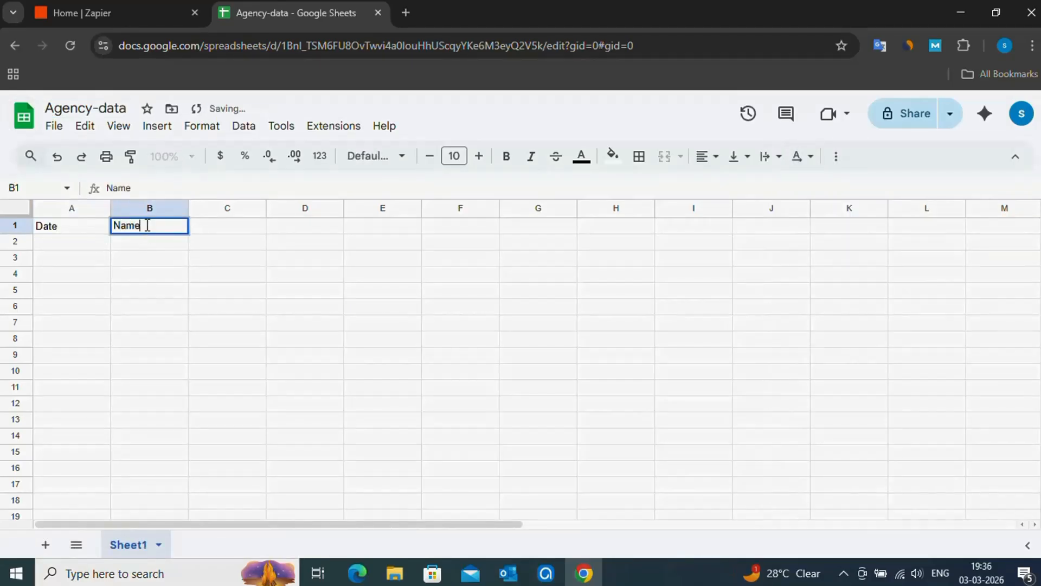
{"action": "left_click", "coordinate": [221, 231]}
{"action": "type", "text": "Email-ID"}
{"action": "left_click", "coordinate": [311, 232]}
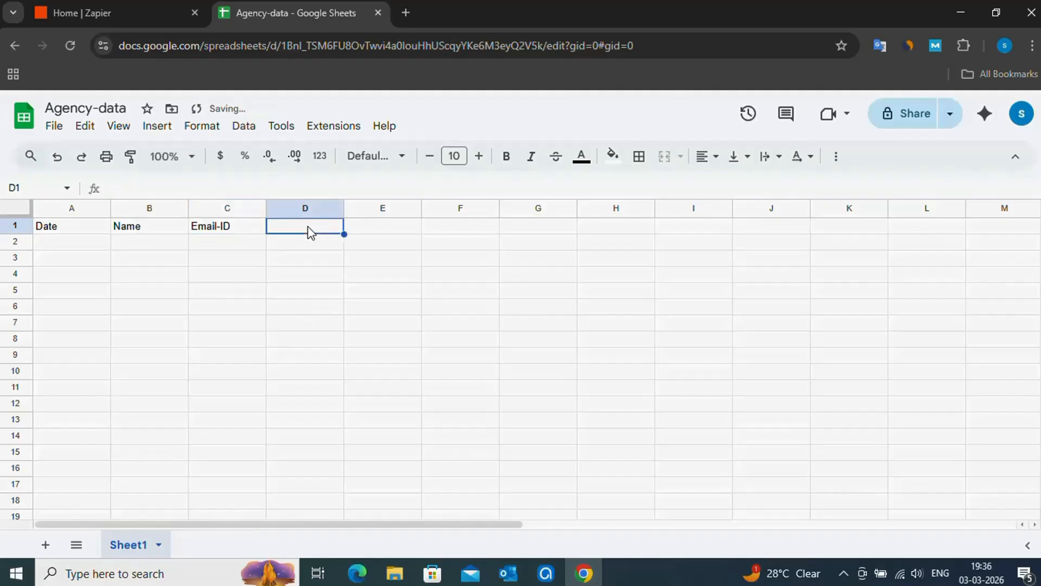
{"action": "type", "text": "Subject"}
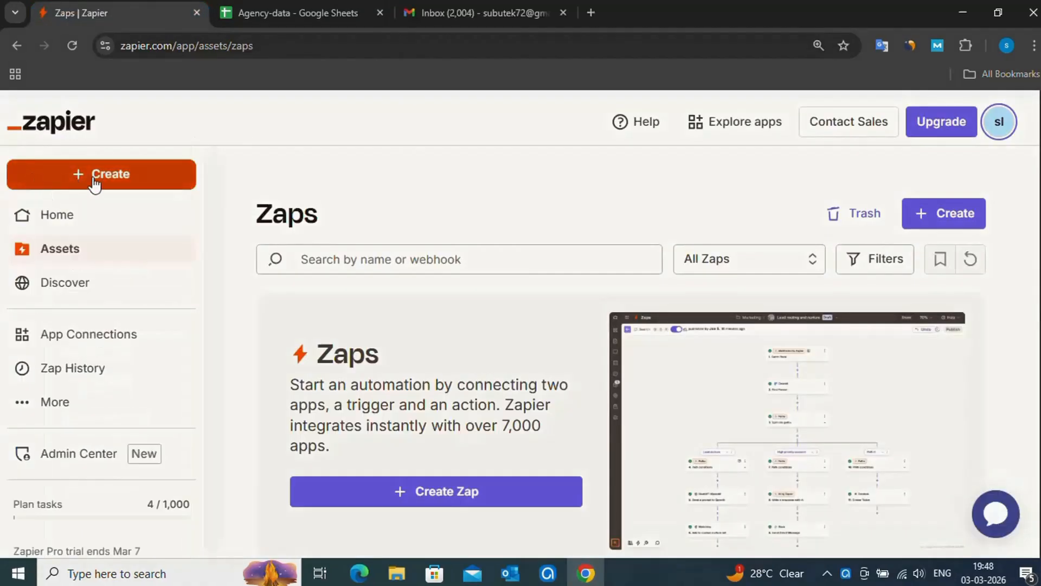
In Zapier, create a new Zap with Gmail as its trigger app
{"action": "left_click", "coordinate": [95, 181]}
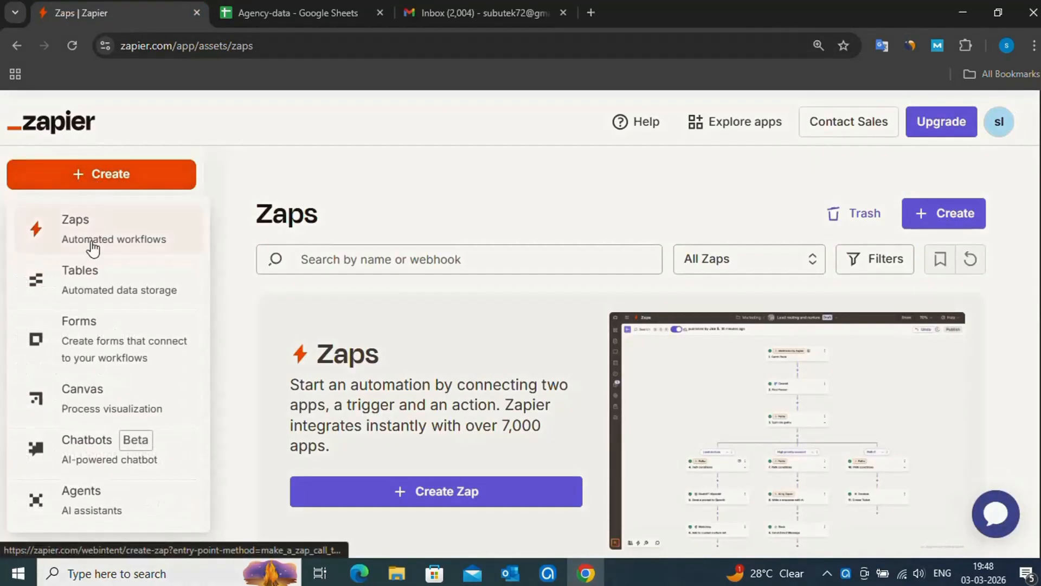
{"action": "left_click", "coordinate": [93, 249]}
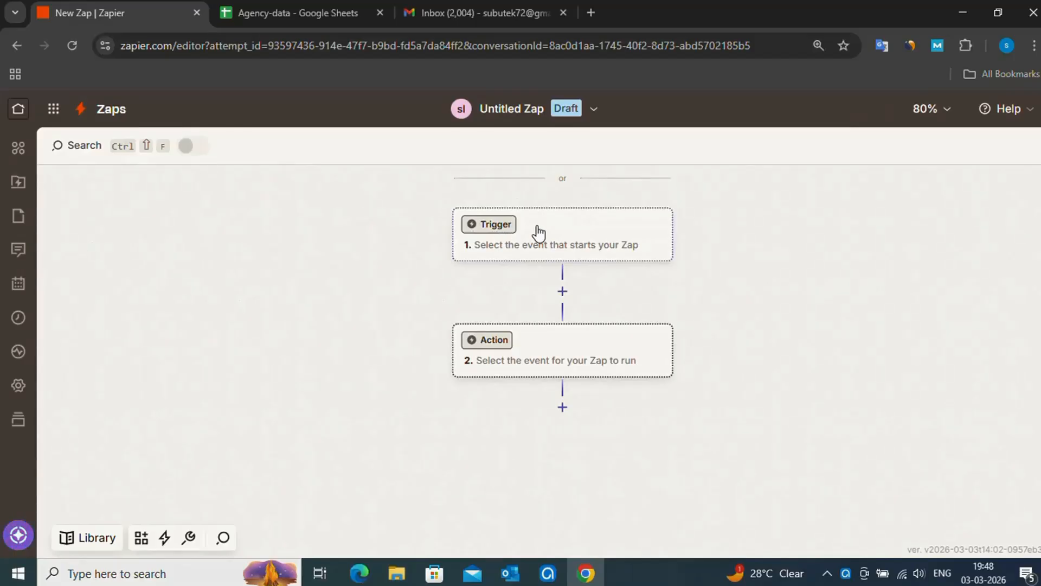
{"action": "left_click", "coordinate": [538, 233]}
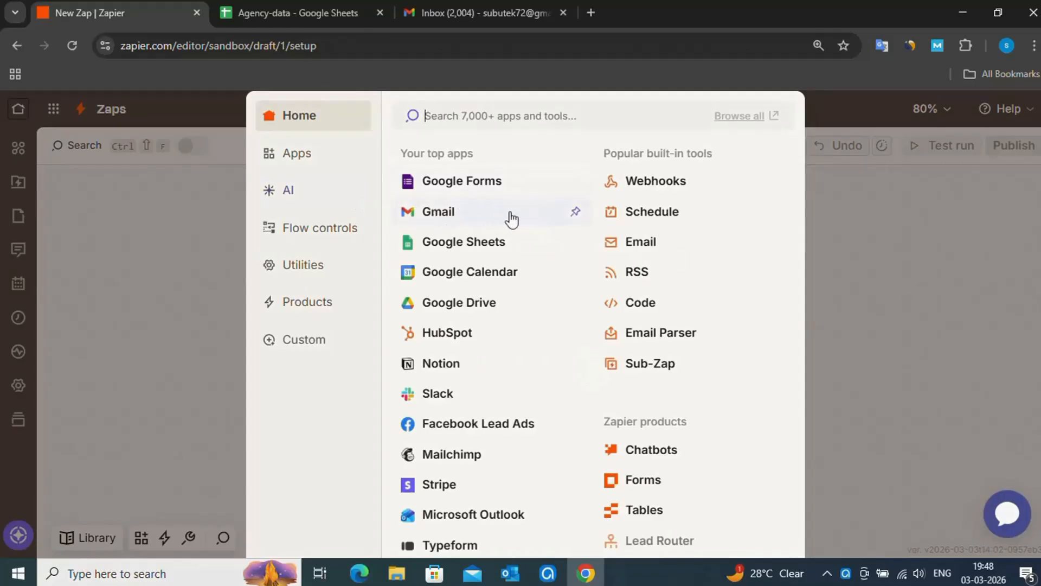
{"action": "left_click", "coordinate": [510, 214]}
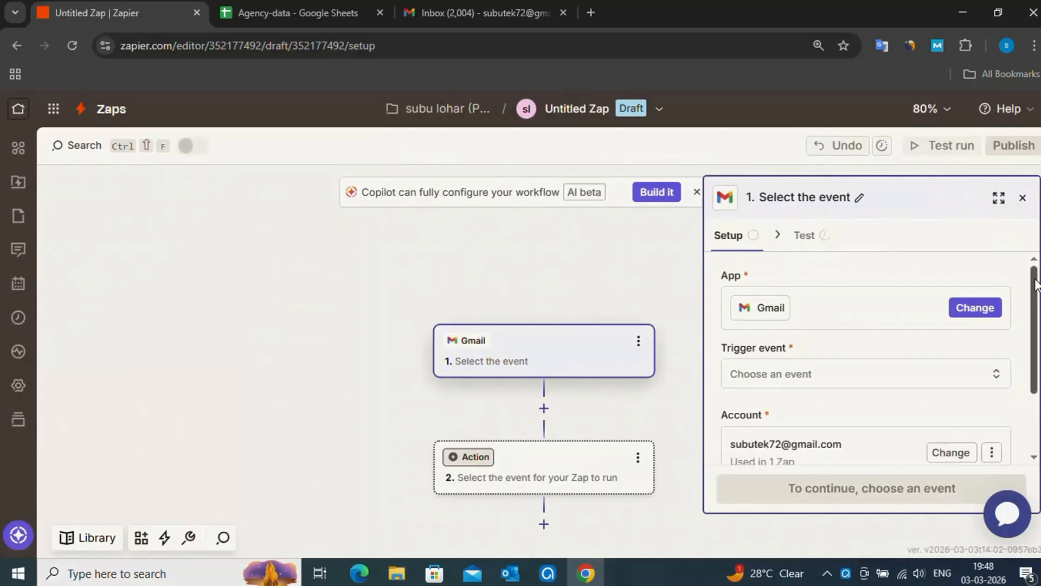
Set the Gmail trigger event to New Email and complete its setup with the already connected account
{"action": "left_click_drag", "start_coordinate": [1036, 292], "coordinate": [1037, 312]}
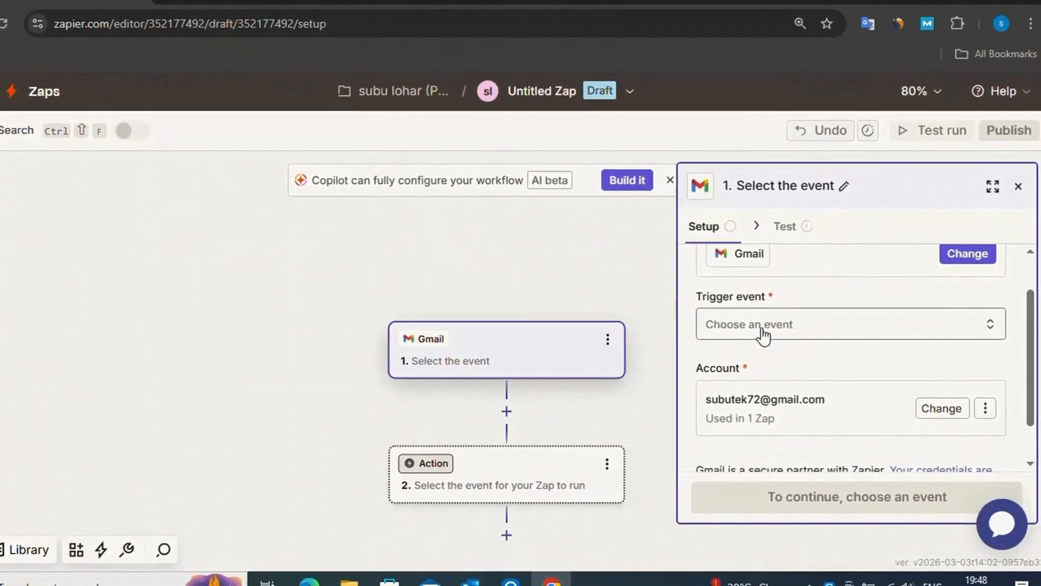
{"action": "left_click", "coordinate": [785, 339]}
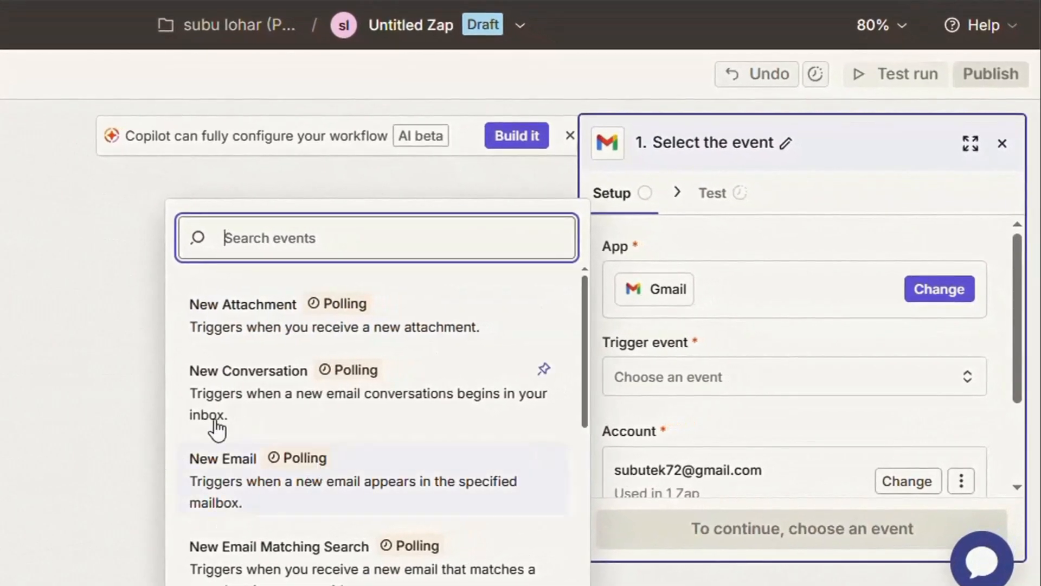
{"action": "left_click", "coordinate": [393, 478]}
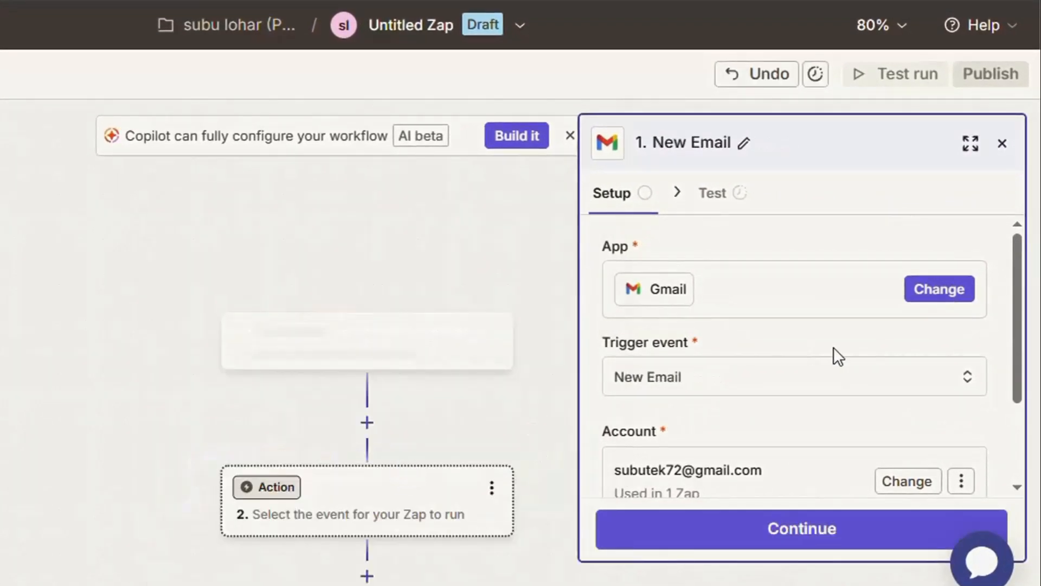
{"action": "left_click_drag", "start_coordinate": [1020, 301], "coordinate": [1023, 357]}
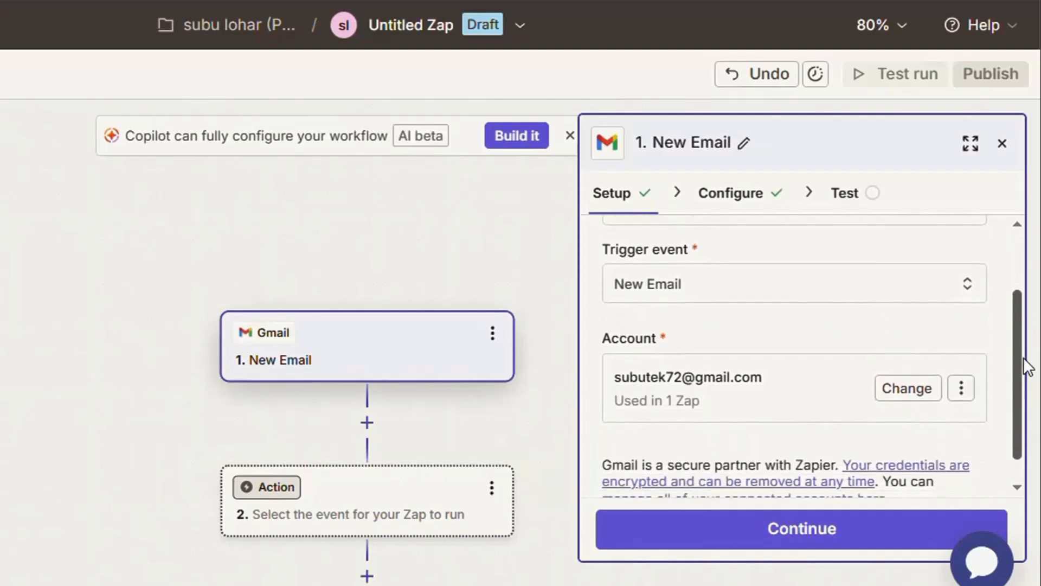
{"action": "left_click", "coordinate": [916, 388]}
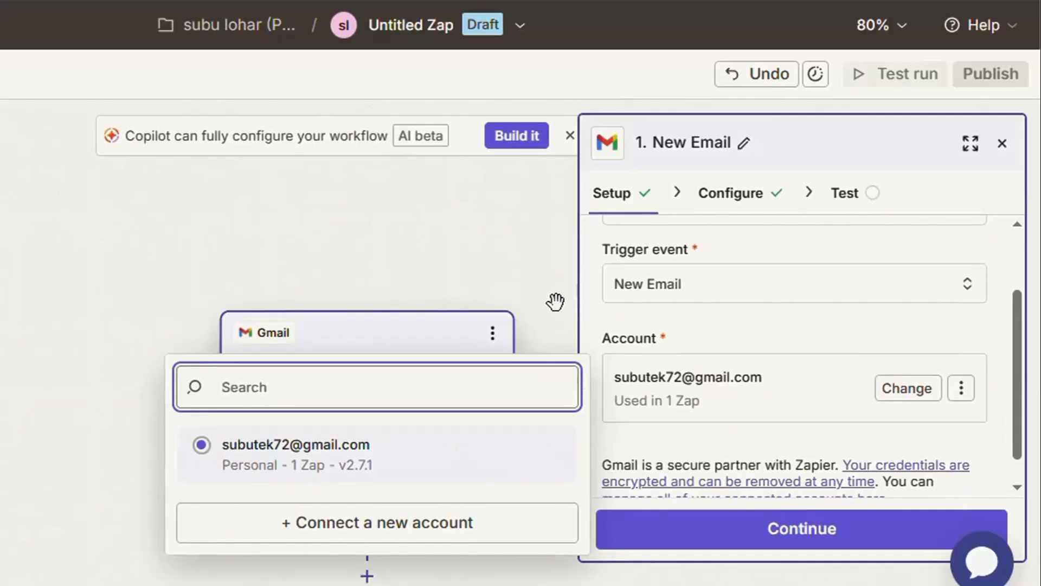
{"action": "left_click", "coordinate": [555, 302]}
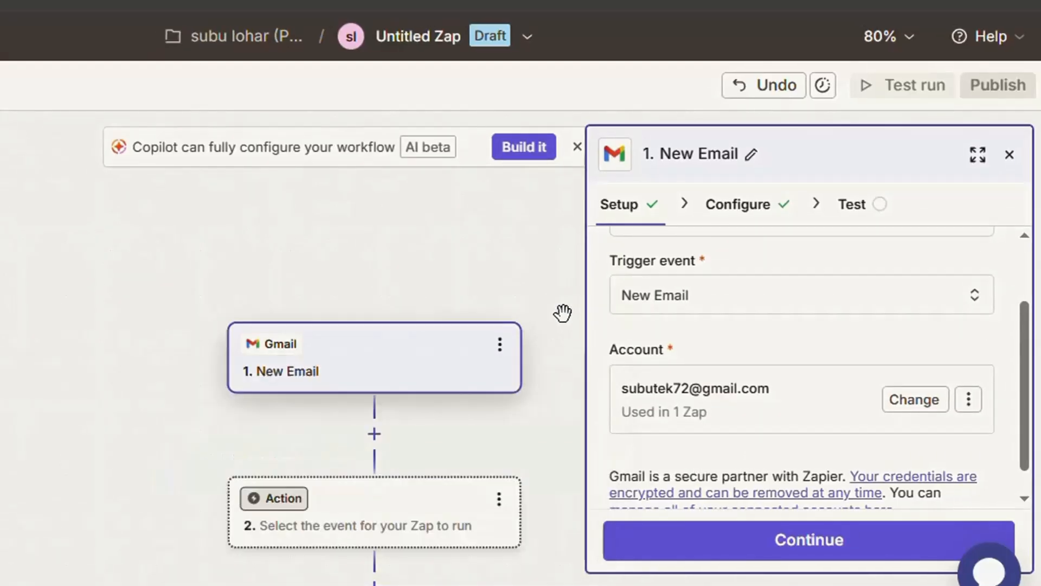
{"action": "left_click", "coordinate": [857, 535]}
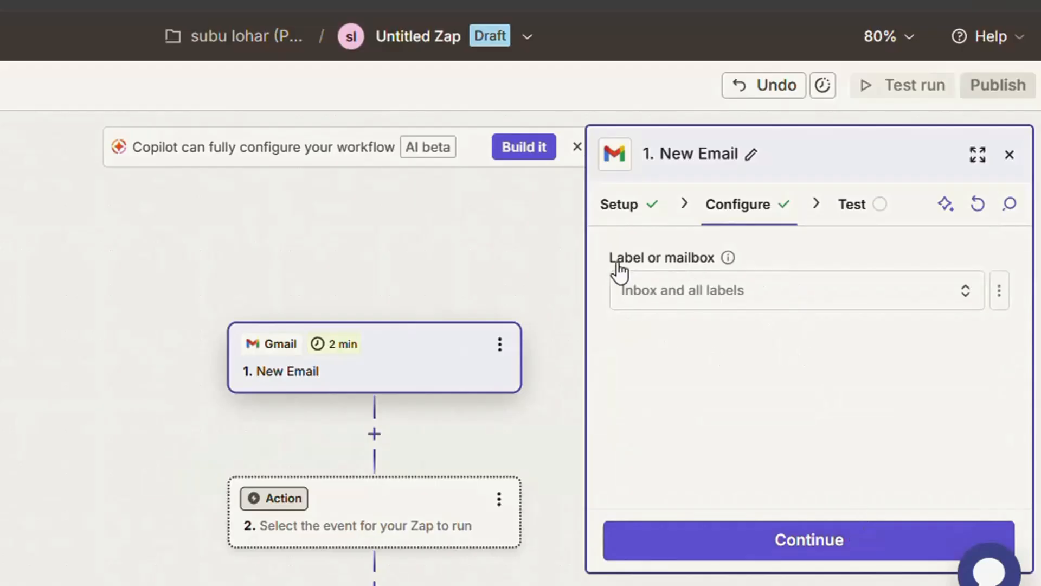
Set the trigger's label or mailbox to INBOX and proceed to its test
{"action": "left_click", "coordinate": [729, 298]}
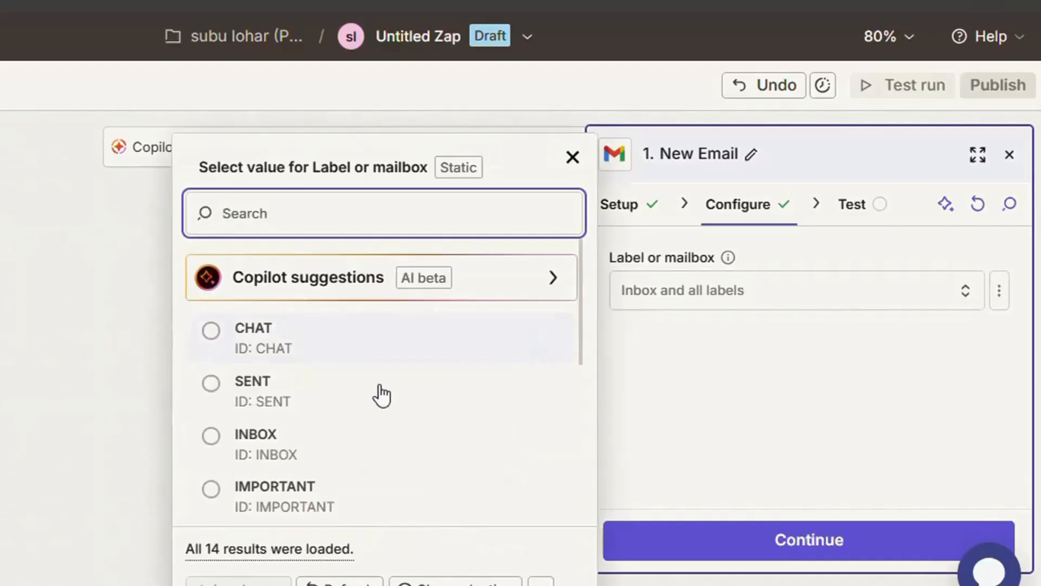
{"action": "left_click", "coordinate": [211, 436]}
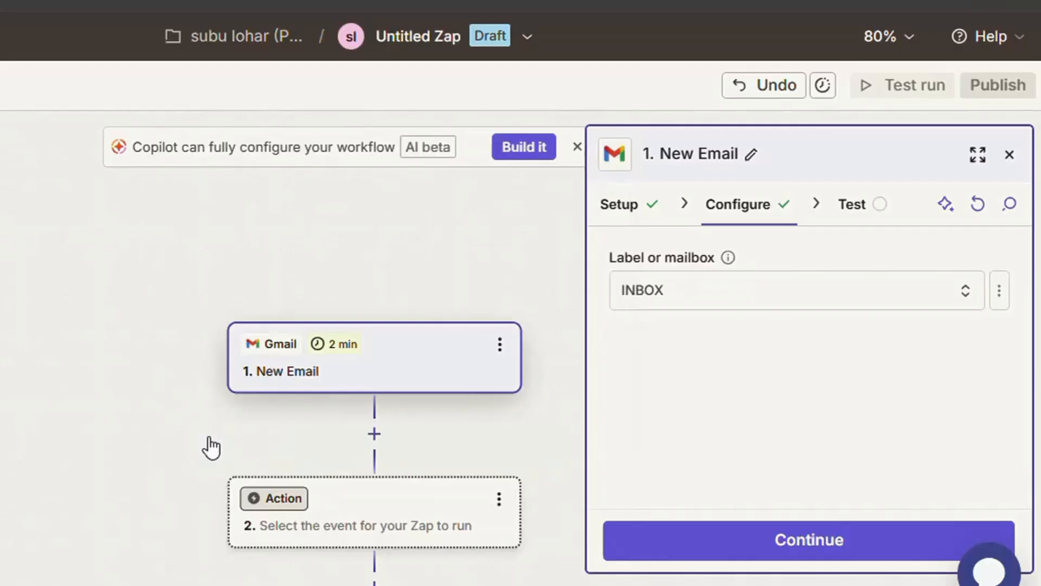
{"action": "left_click", "coordinate": [927, 550]}
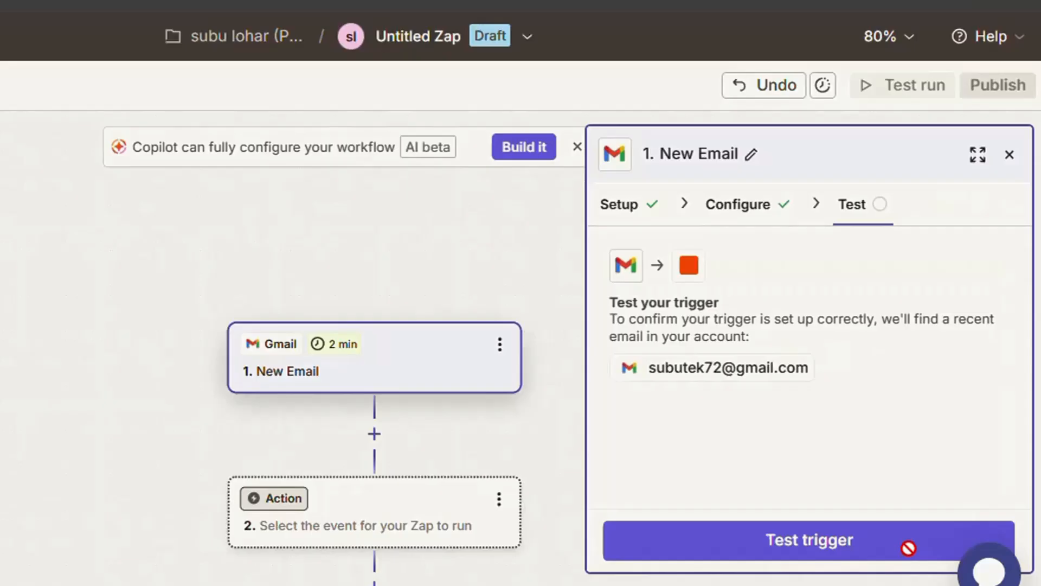
Test the Gmail trigger, review the data of the Email C record and continue with that record
{"action": "left_click", "coordinate": [910, 551]}
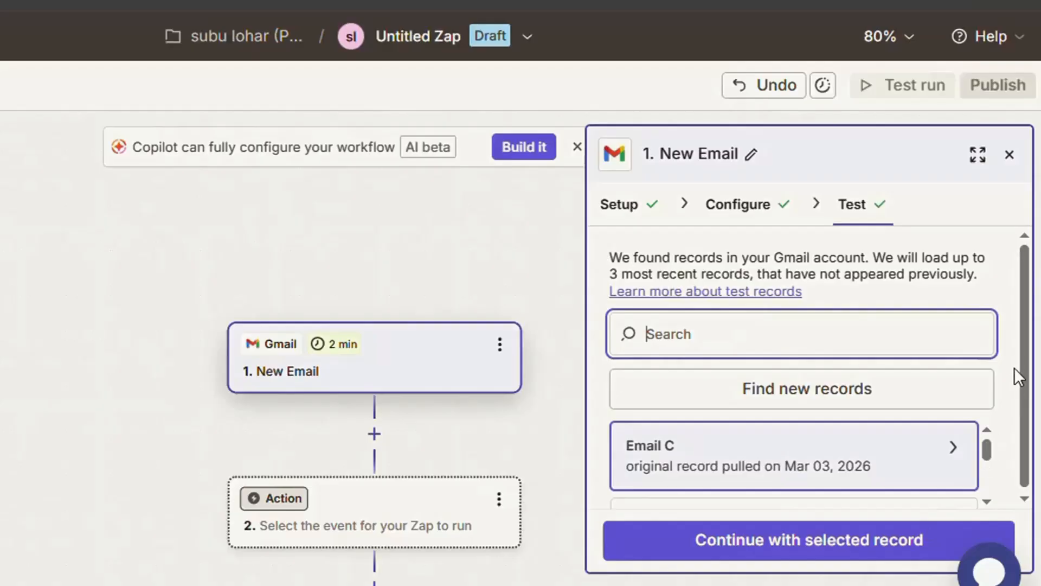
{"action": "left_click_drag", "start_coordinate": [1020, 363], "coordinate": [1020, 433]}
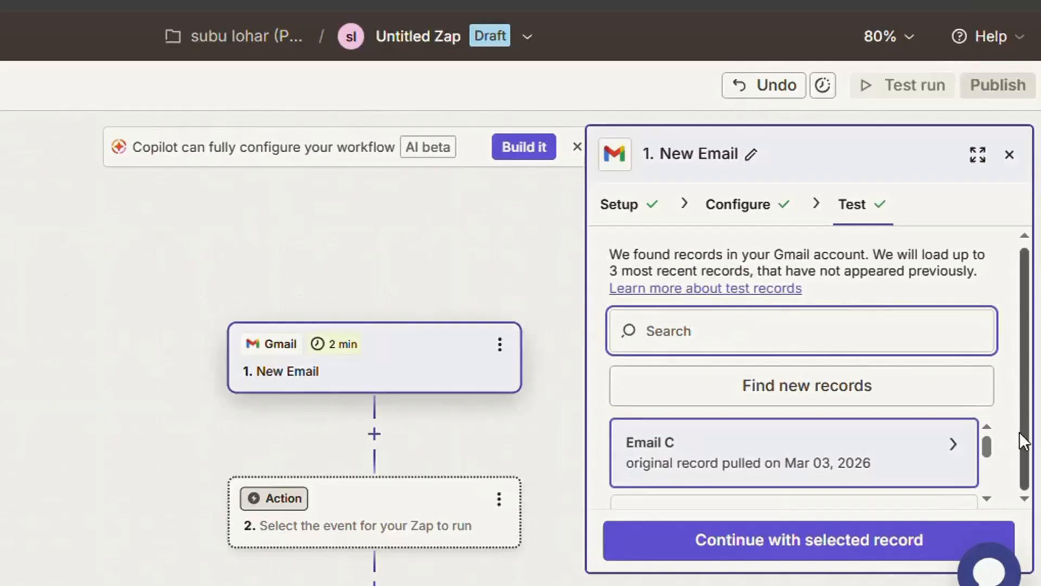
{"action": "left_click", "coordinate": [954, 449]}
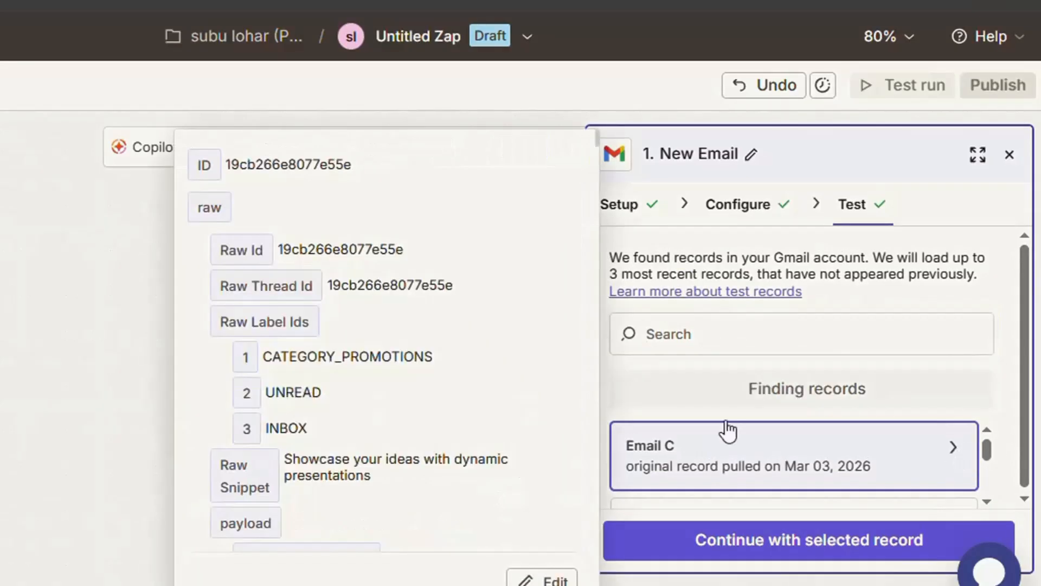
{"action": "left_click", "coordinate": [597, 138]}
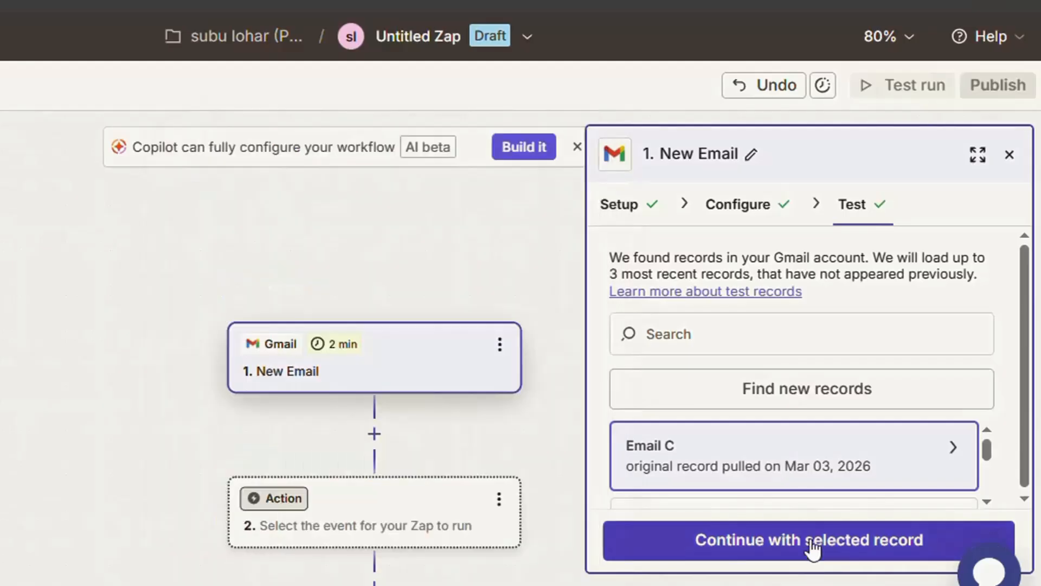
{"action": "left_click", "coordinate": [814, 548]}
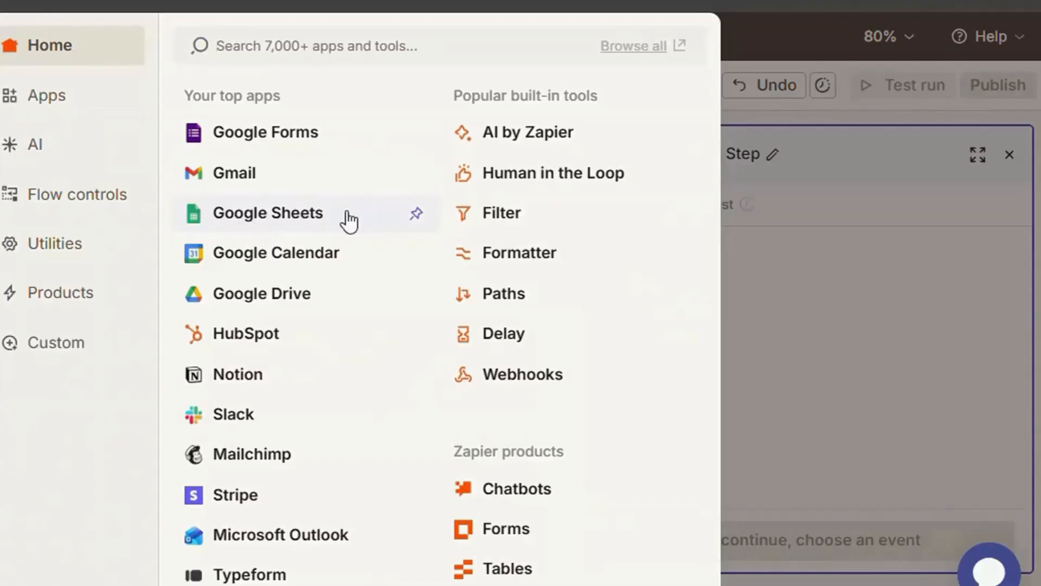
Add a Google Sheets action with the Create Spreadsheet Row event and complete its setup with the connected account
{"action": "left_click", "coordinate": [349, 219]}
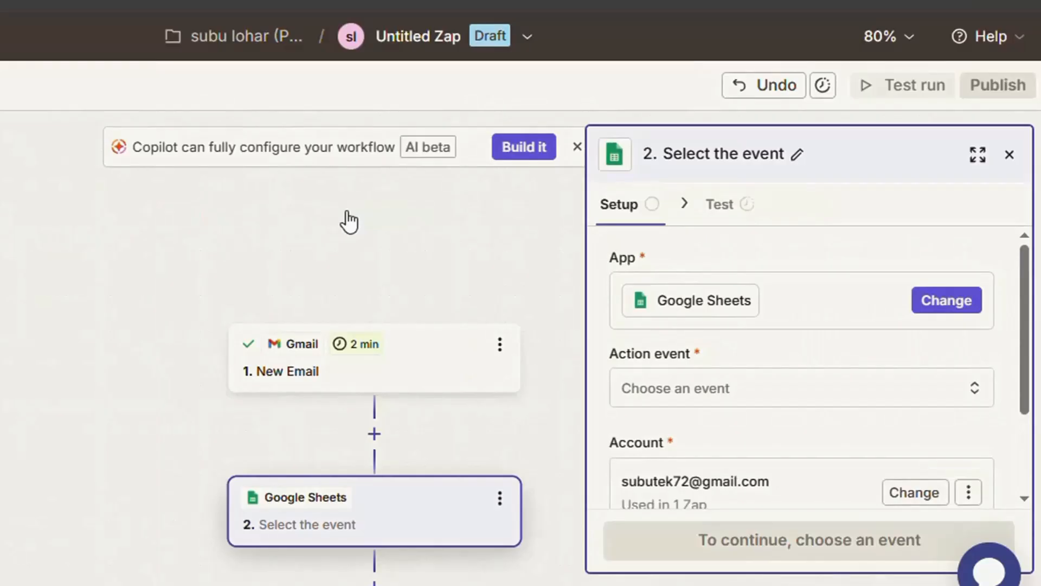
{"action": "left_click", "coordinate": [812, 382]}
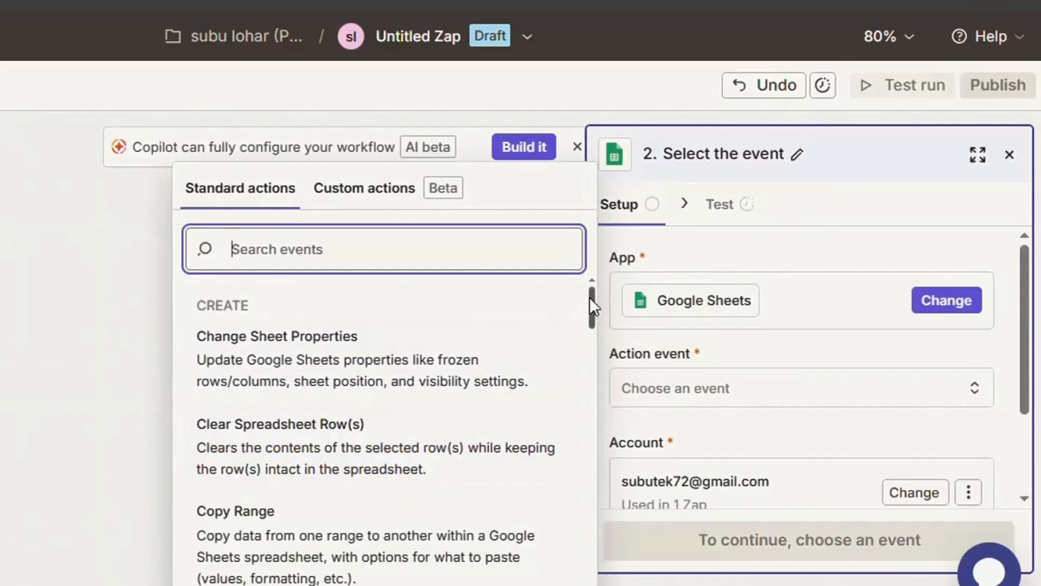
{"action": "left_click_drag", "start_coordinate": [590, 297], "coordinate": [587, 370]}
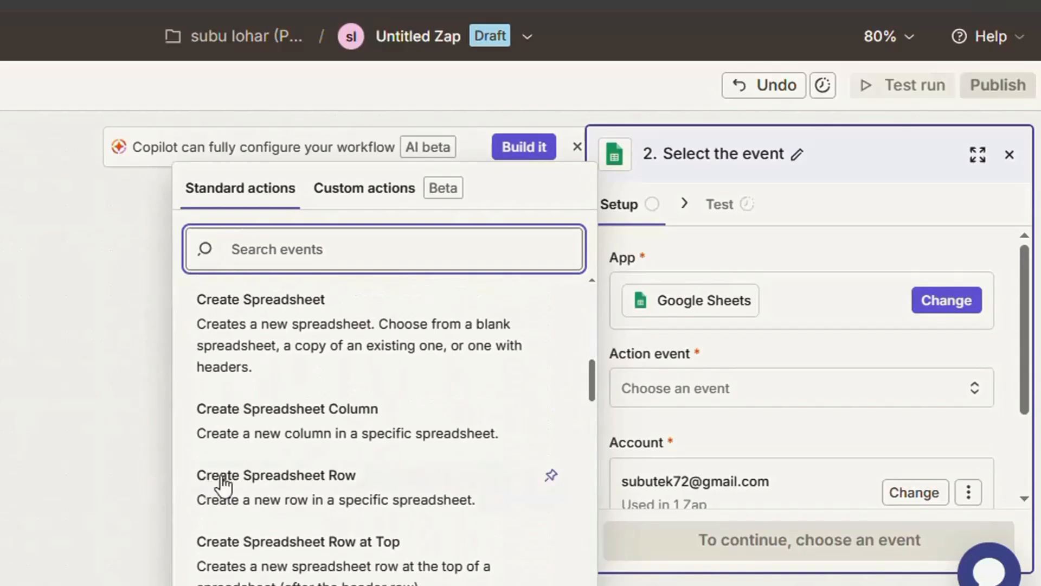
{"action": "left_click", "coordinate": [400, 481]}
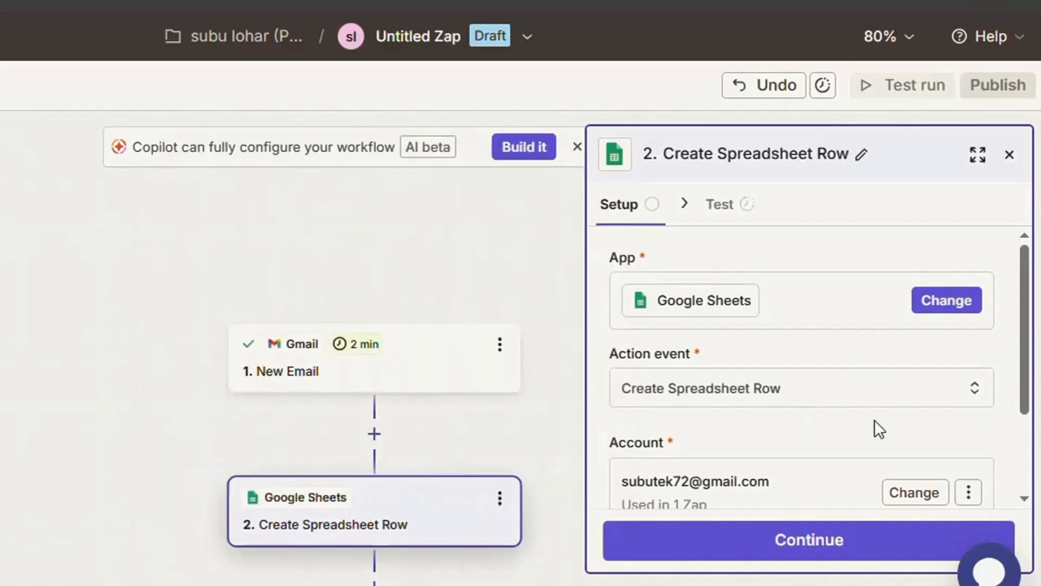
{"action": "left_click_drag", "start_coordinate": [1026, 333], "coordinate": [1030, 420]}
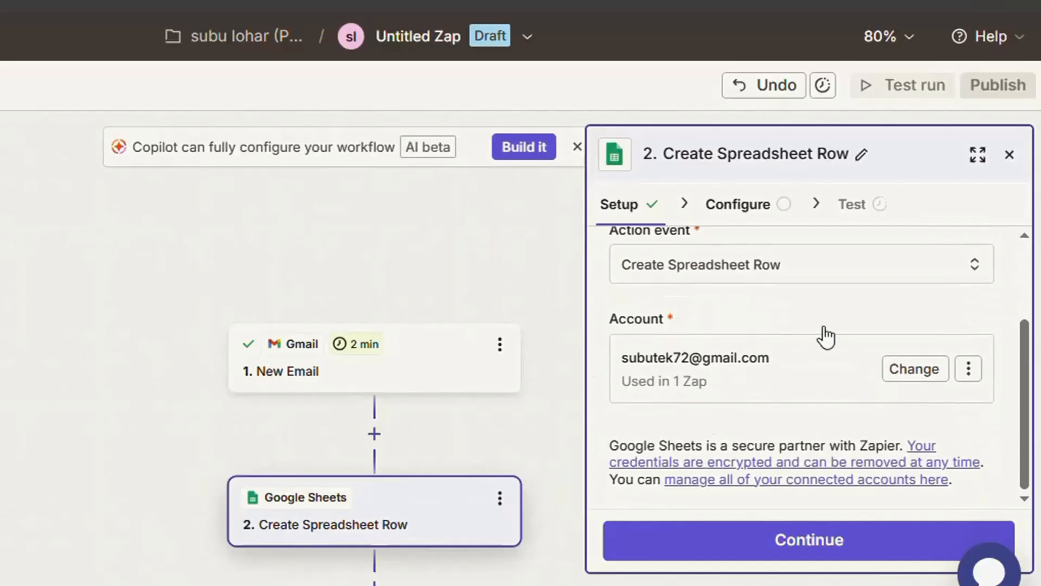
{"action": "left_click", "coordinate": [844, 545]}
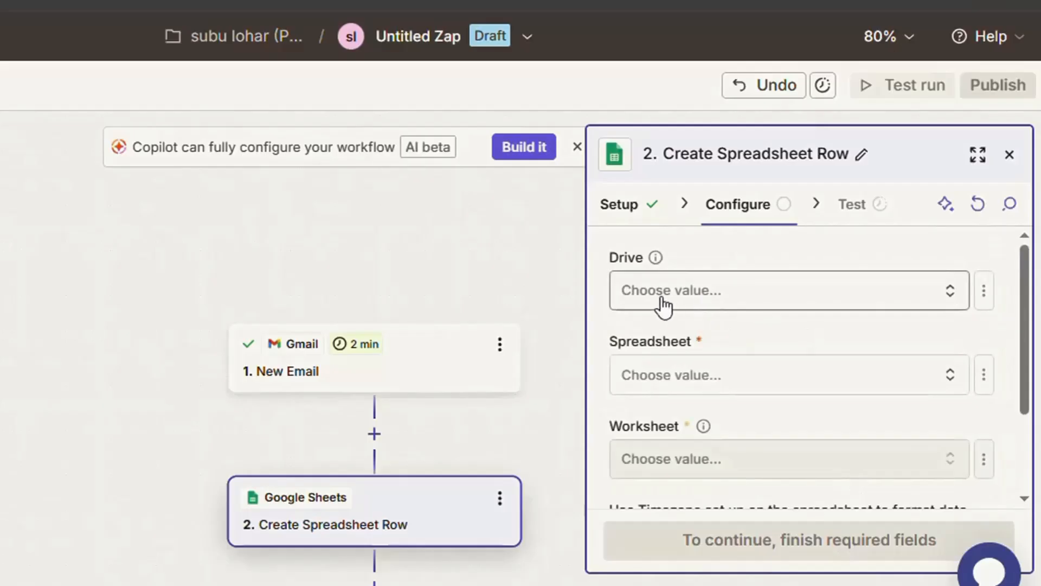
Point the row action to My Google Drive, the Agency-data spreadsheet and the Sheet1 worksheet
{"action": "left_click", "coordinate": [789, 306]}
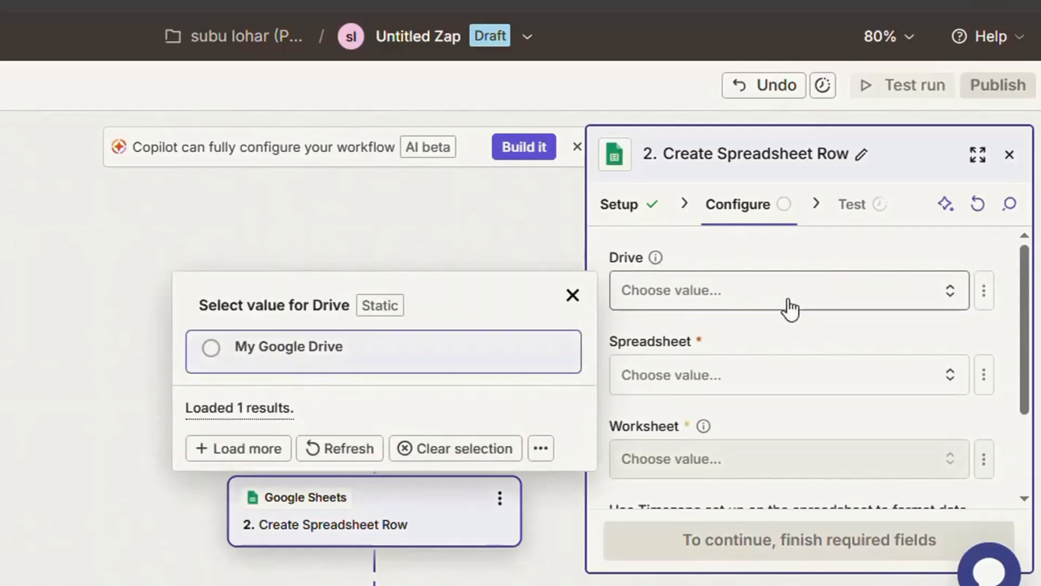
{"action": "left_click", "coordinate": [214, 352]}
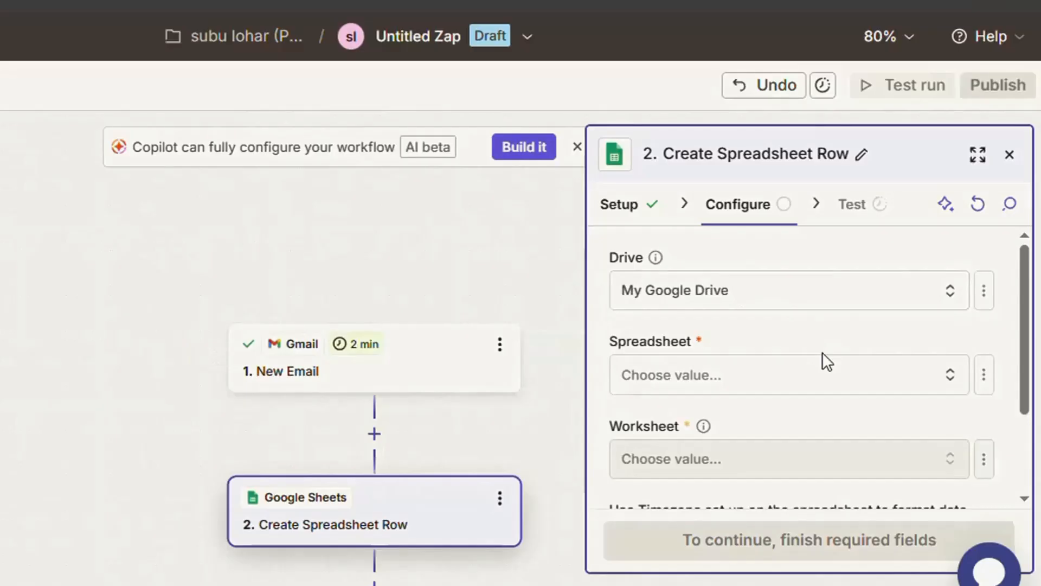
{"action": "left_click", "coordinate": [768, 385]}
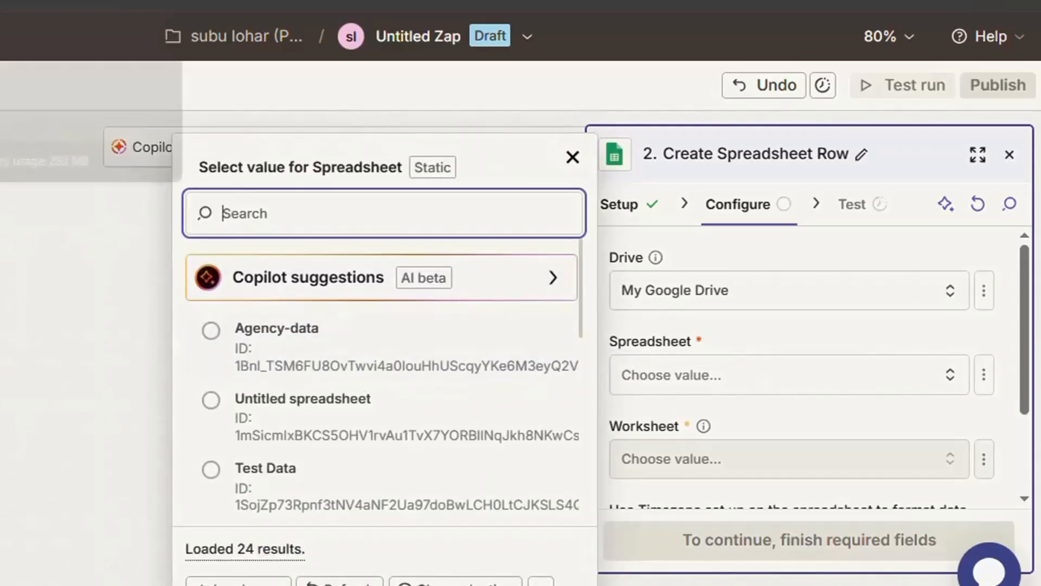
{"action": "left_click", "coordinate": [213, 331]}
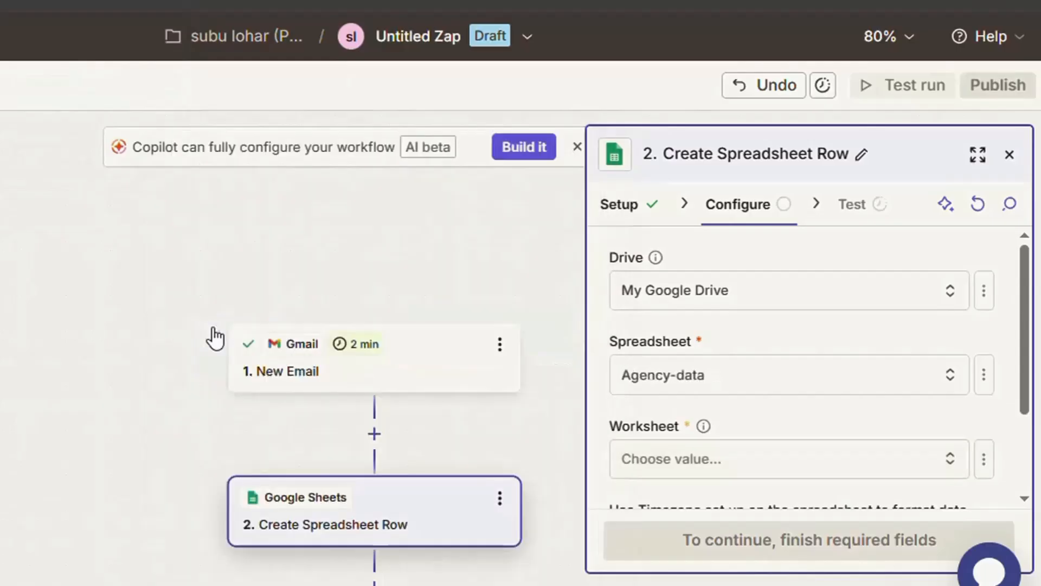
{"action": "left_click", "coordinate": [767, 452]}
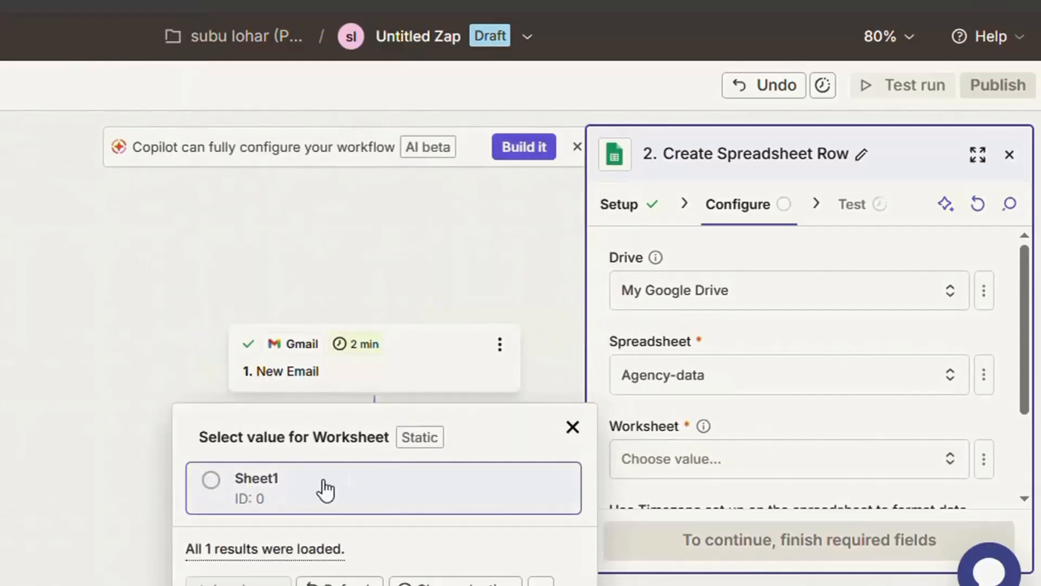
{"action": "left_click", "coordinate": [206, 481]}
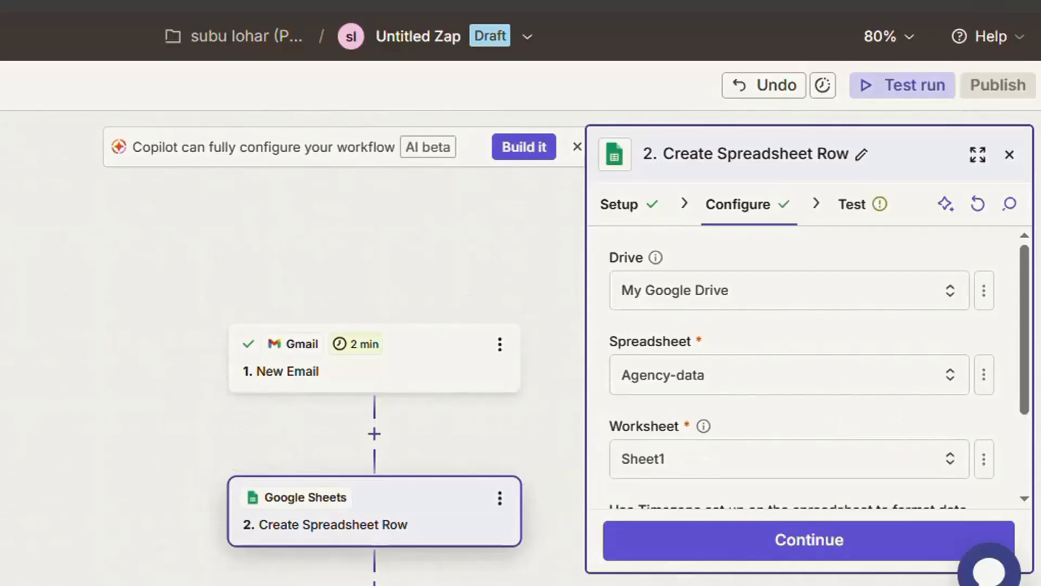
Map the row's Date field to the Gmail email's Date and the Name field to its From Name
{"action": "left_click_drag", "start_coordinate": [1029, 326], "coordinate": [1038, 454]}
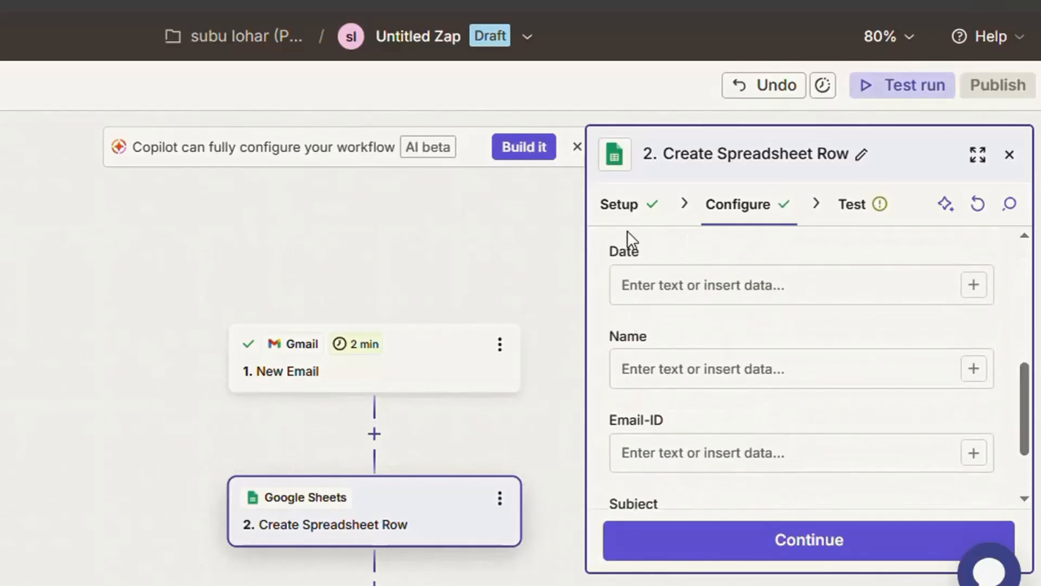
{"action": "left_click", "coordinate": [973, 285]}
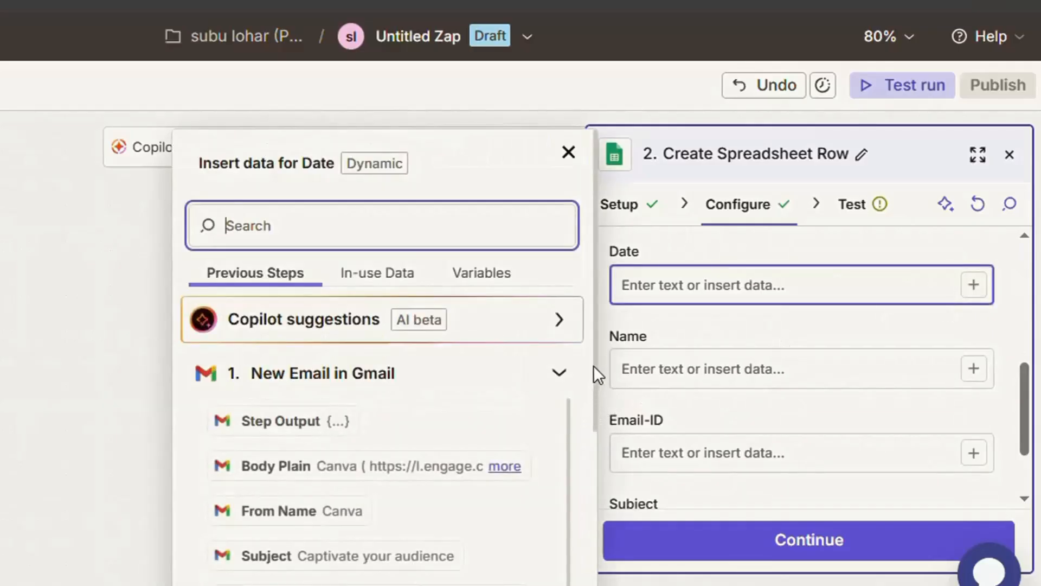
{"action": "left_click_drag", "start_coordinate": [594, 361], "coordinate": [599, 438]}
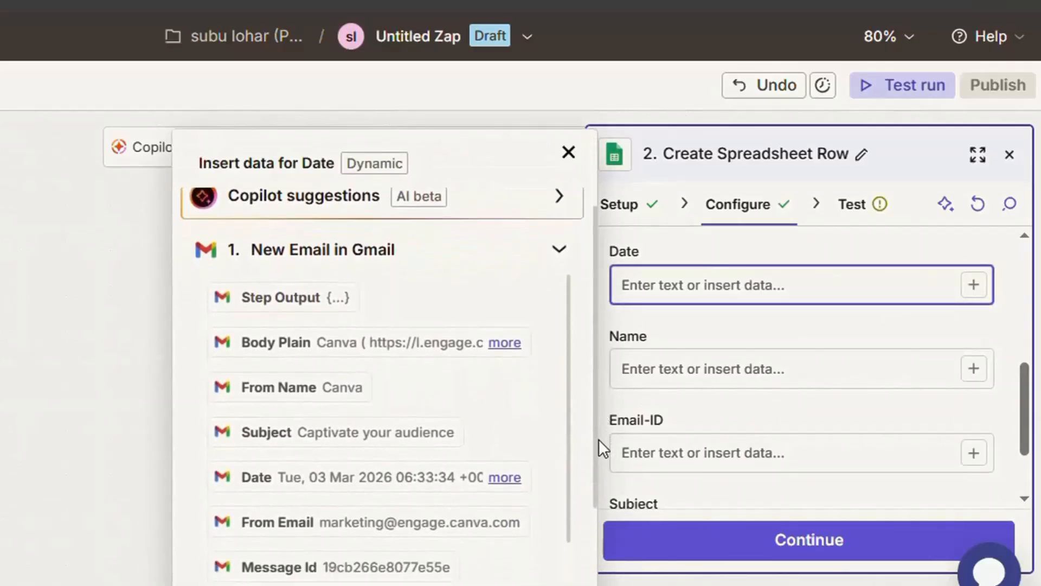
{"action": "left_click", "coordinate": [407, 492]}
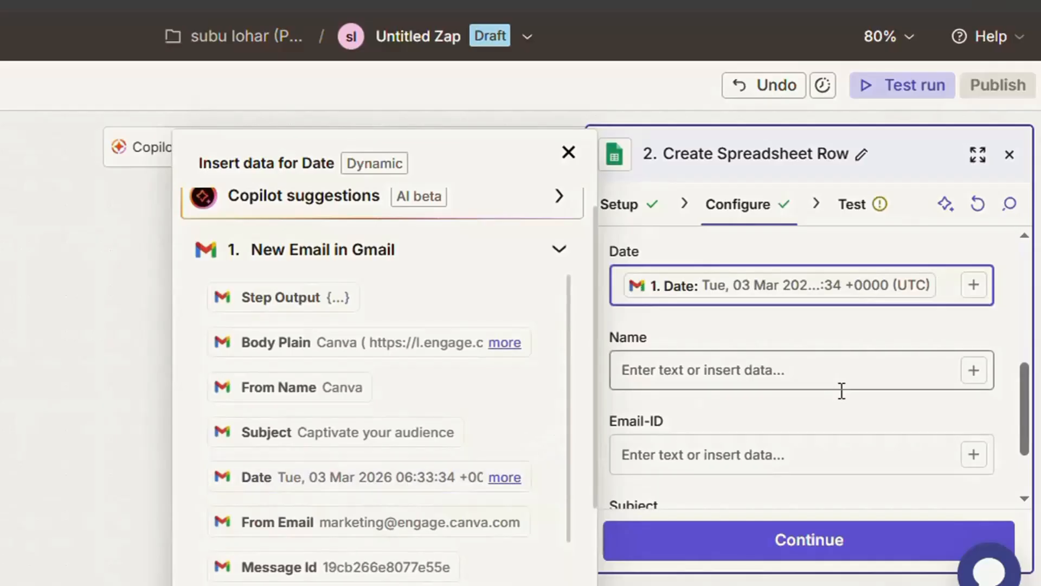
{"action": "left_click", "coordinate": [973, 370]}
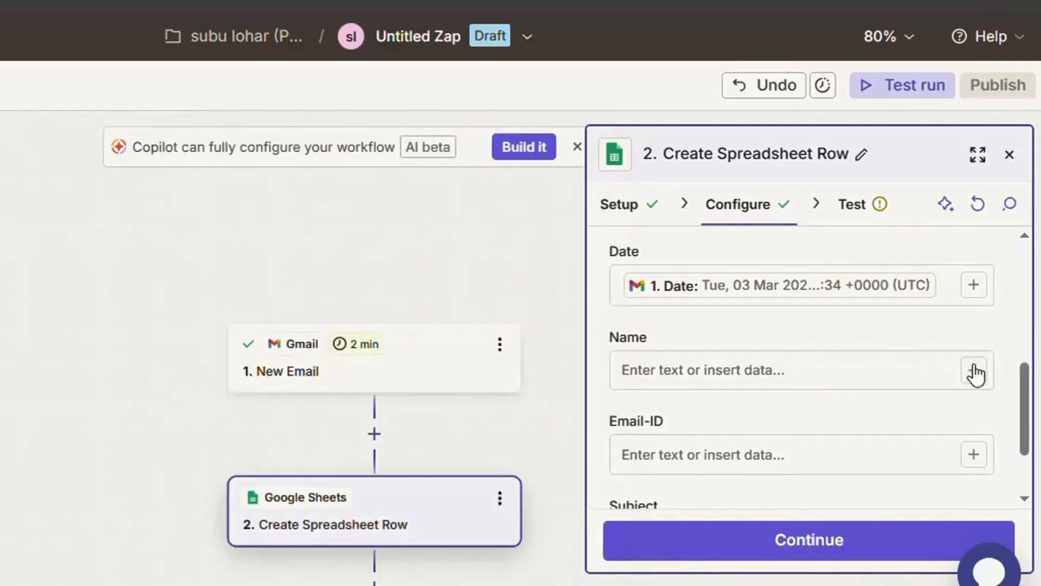
{"action": "scroll", "coordinate": [595, 374], "scroll_direction": "down", "scroll_amount": 5}
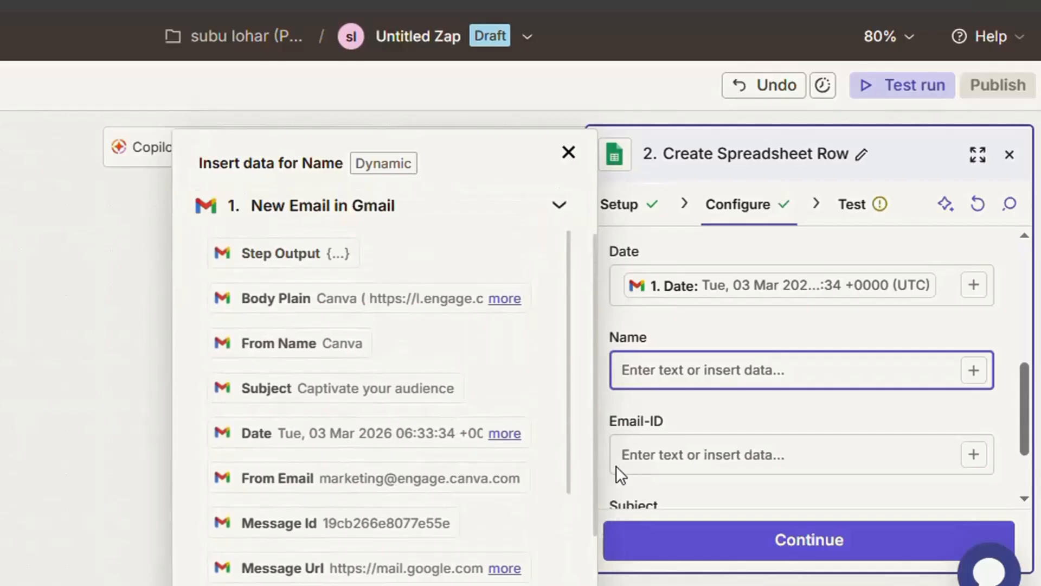
{"action": "left_click", "coordinate": [297, 343]}
Map the row's Email-ID field to the Gmail From Email and the Subject field to the email's Subject
{"action": "left_click", "coordinate": [1023, 375]}
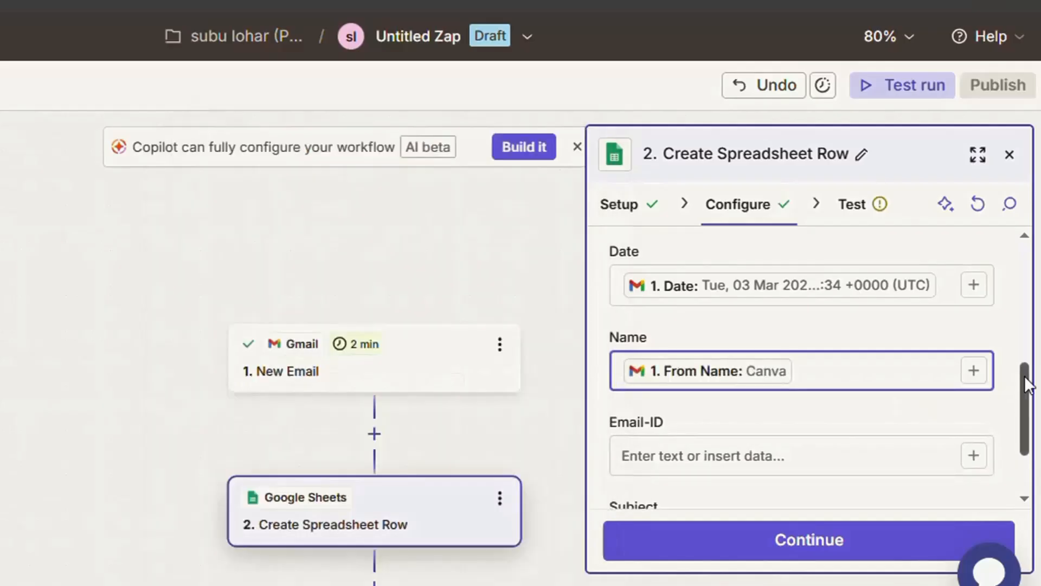
{"action": "scroll", "coordinate": [1024, 375], "scroll_direction": "down", "scroll_amount": 2}
{"action": "left_click", "coordinate": [974, 359]}
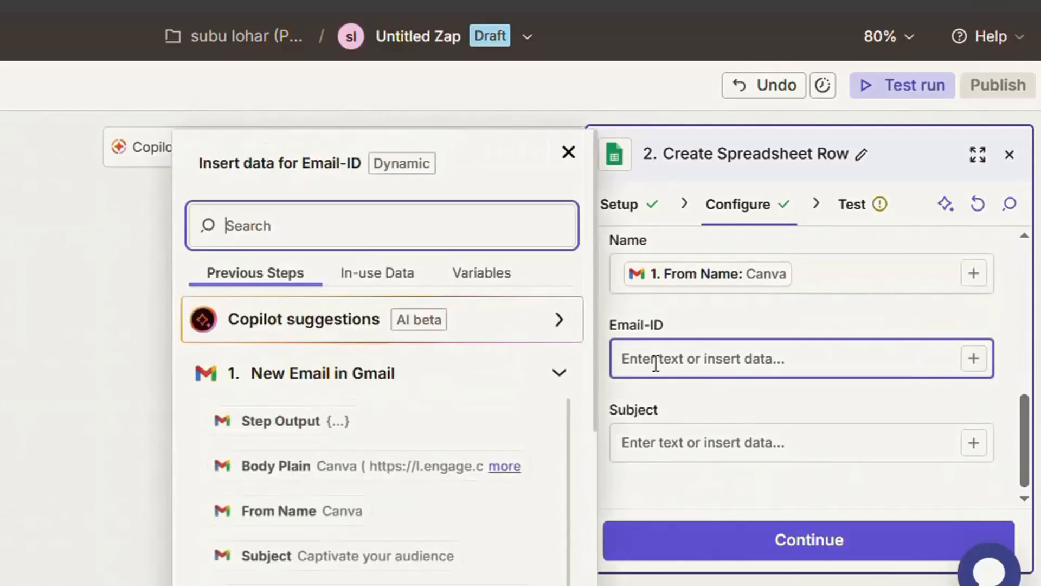
{"action": "scroll", "coordinate": [597, 373], "scroll_direction": "down", "scroll_amount": 3}
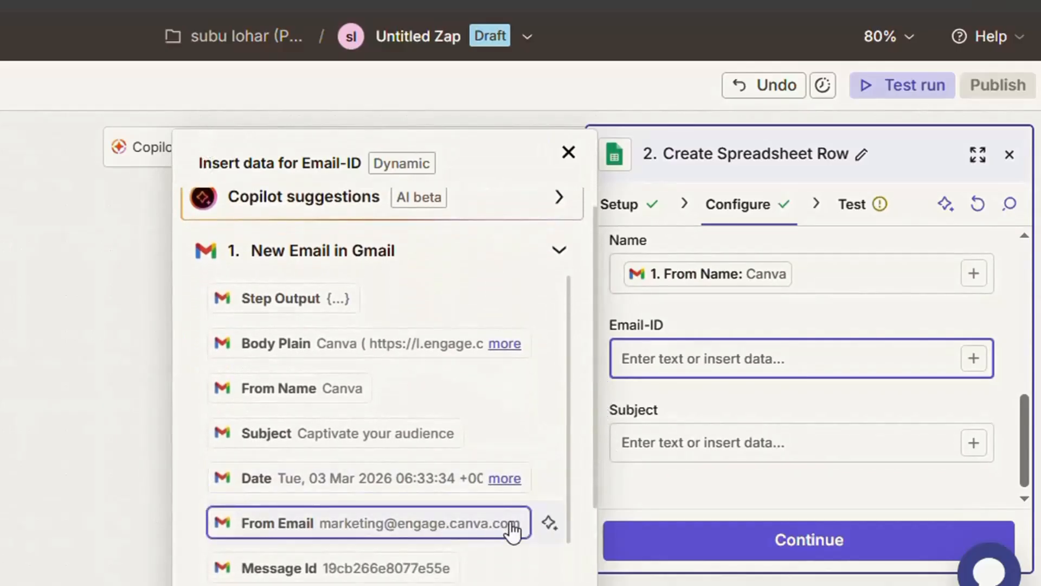
{"action": "left_click", "coordinate": [472, 524]}
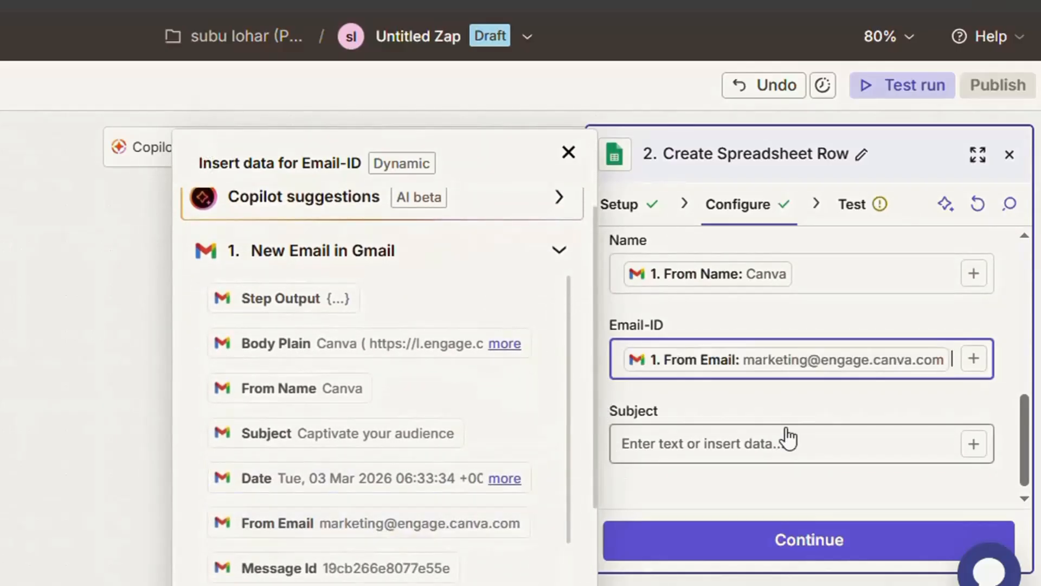
{"action": "left_click", "coordinate": [976, 445]}
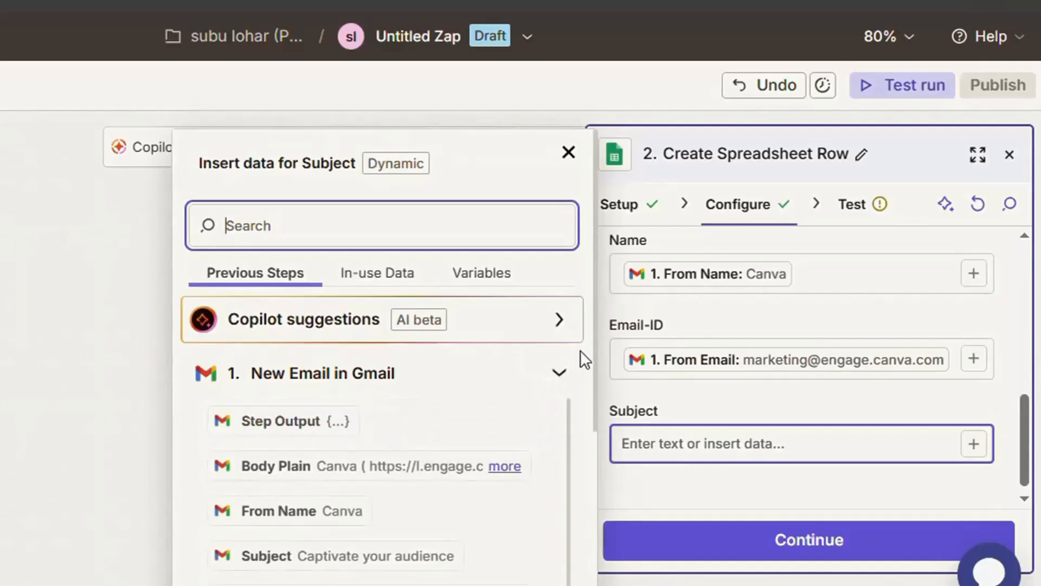
{"action": "scroll", "coordinate": [593, 353], "scroll_direction": "down", "scroll_amount": 2}
{"action": "left_click", "coordinate": [271, 458]}
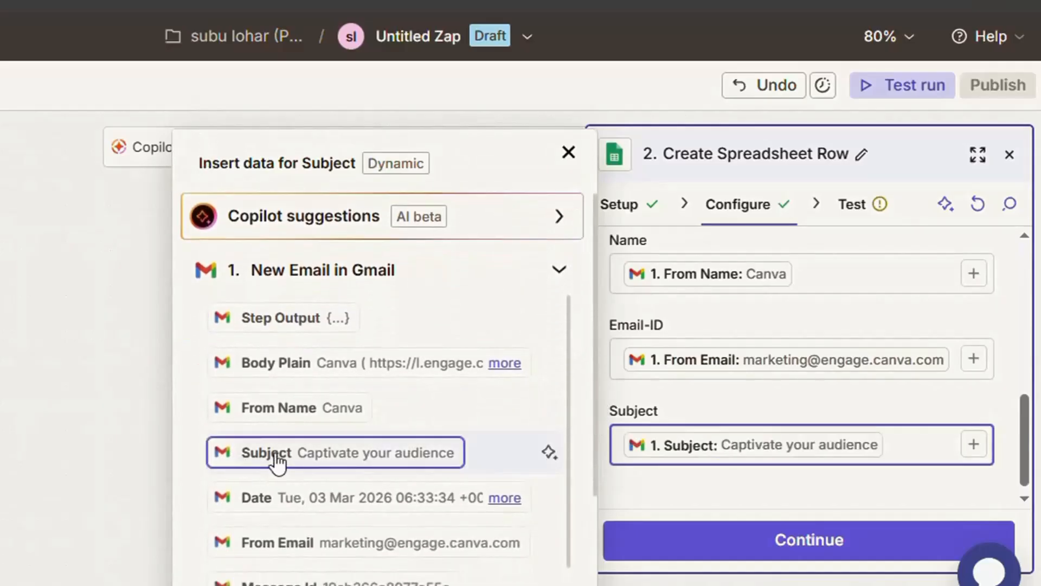
Test the Create Spreadsheet Row step, and in the Agency-data sheet fit the columns to their contents
{"action": "left_click", "coordinate": [801, 541]}
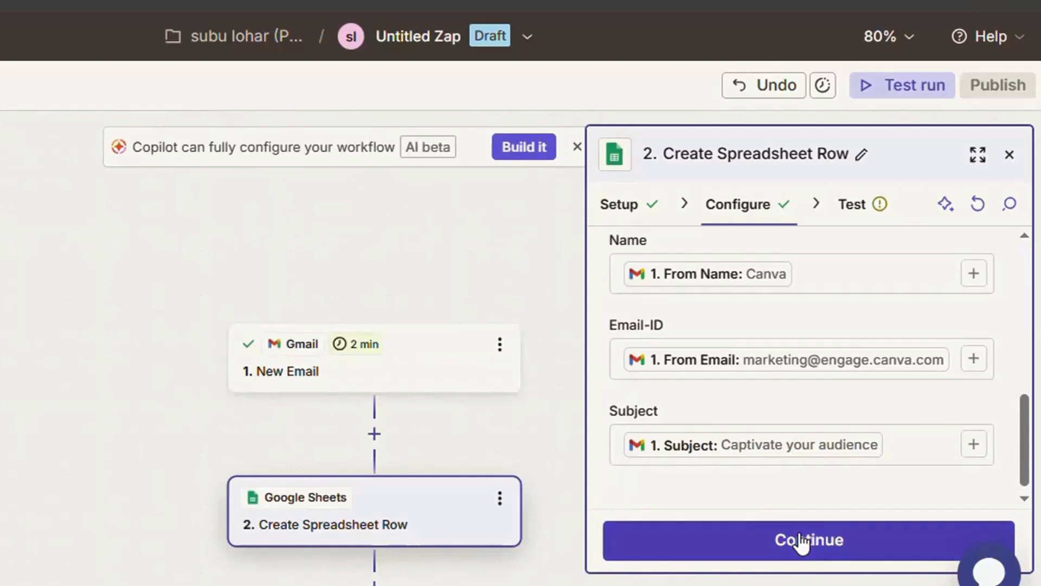
{"action": "left_click", "coordinate": [801, 540]}
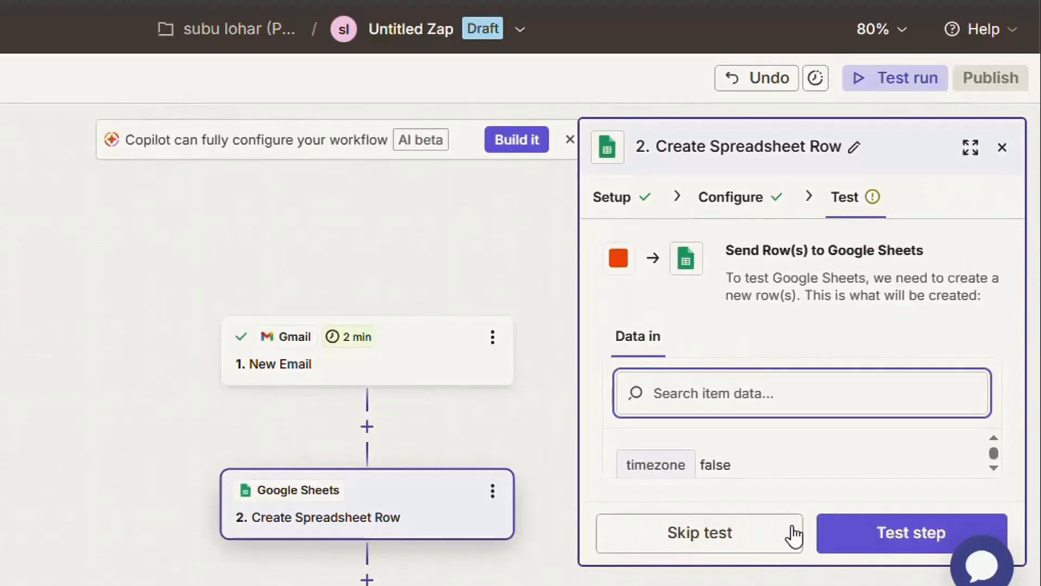
{"action": "left_click", "coordinate": [874, 537]}
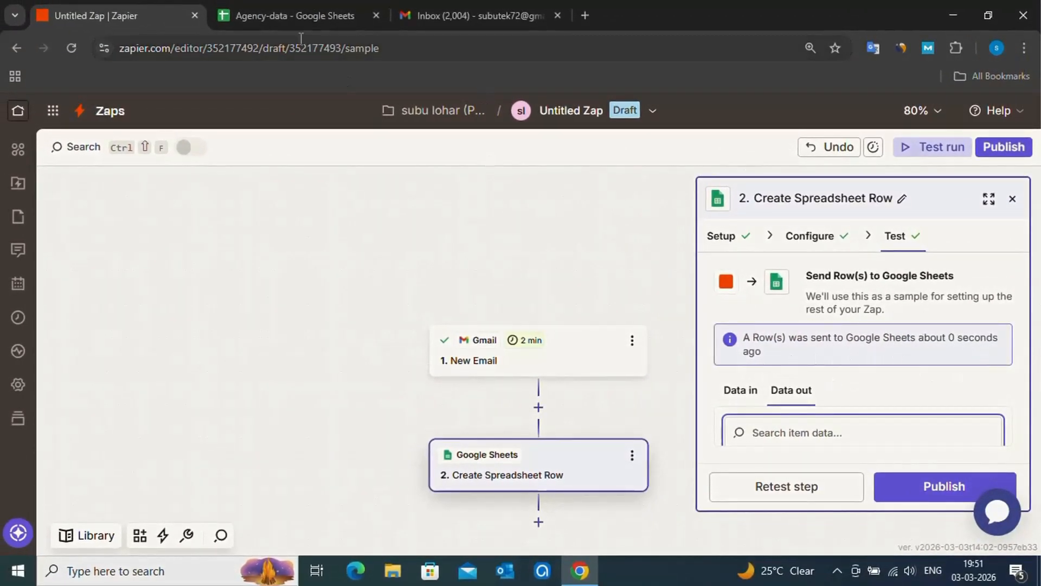
{"action": "left_click", "coordinate": [301, 18]}
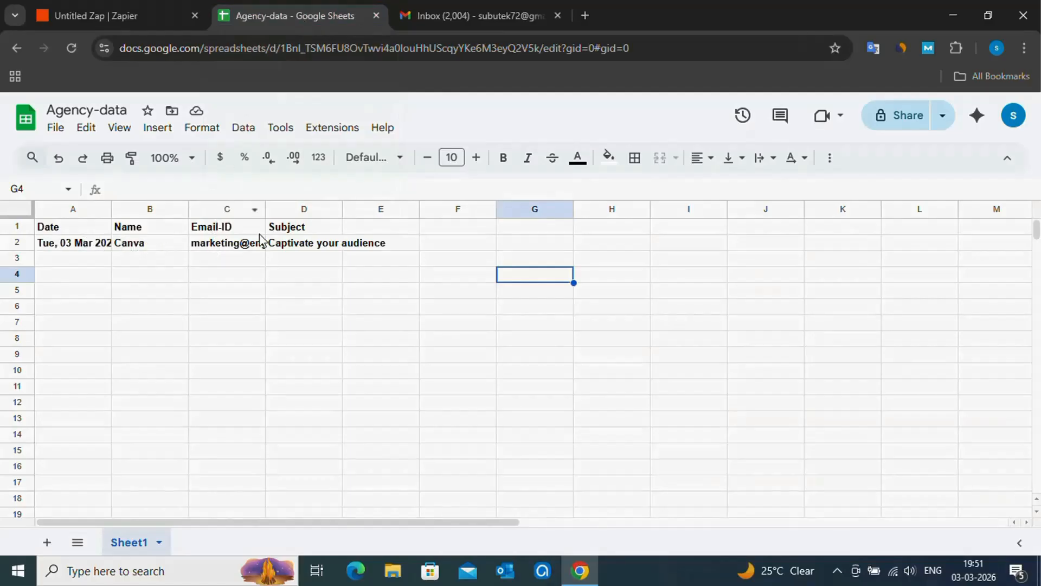
{"action": "double_click", "coordinate": [112, 210]}
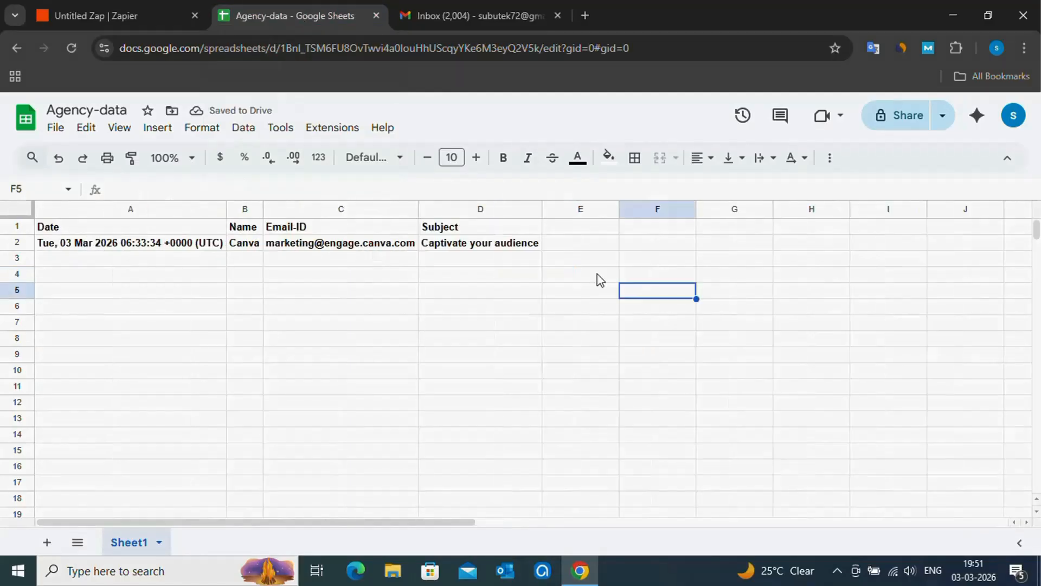
Return to the Zap editor and publish the Zap
{"action": "left_click", "coordinate": [148, 21]}
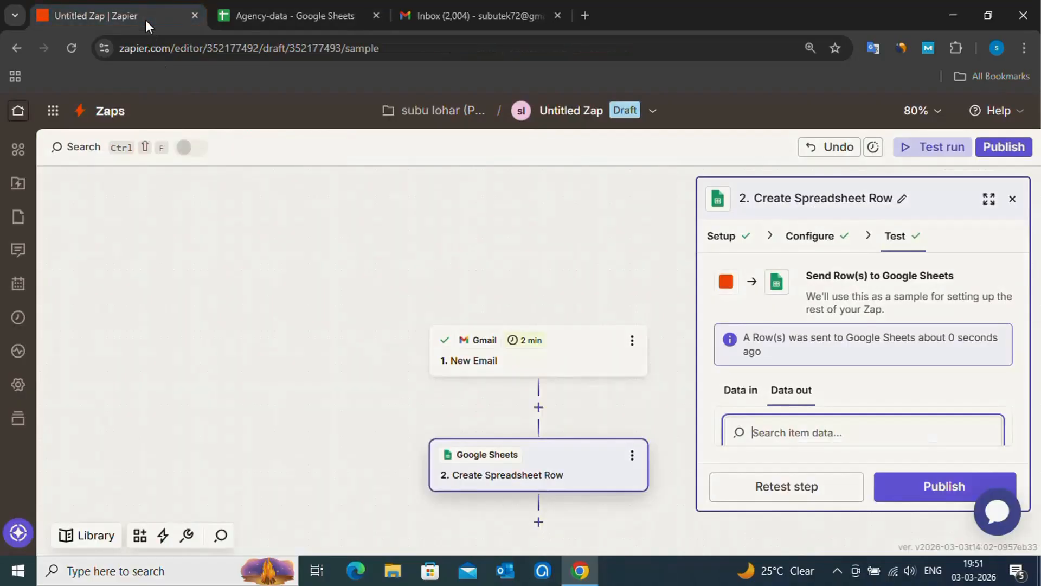
{"action": "left_click", "coordinate": [950, 487]}
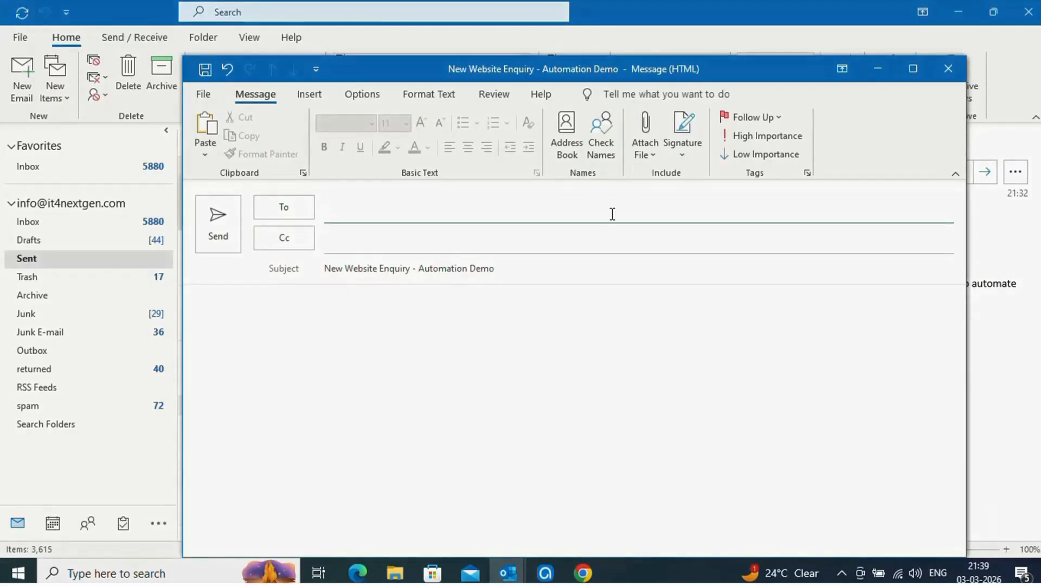
In Outlook, address the New Website Enquiry - Automation Demo message to the Gmail test address, paste the enquiry text as body and send it
{"action": "type", "text": "subu"}
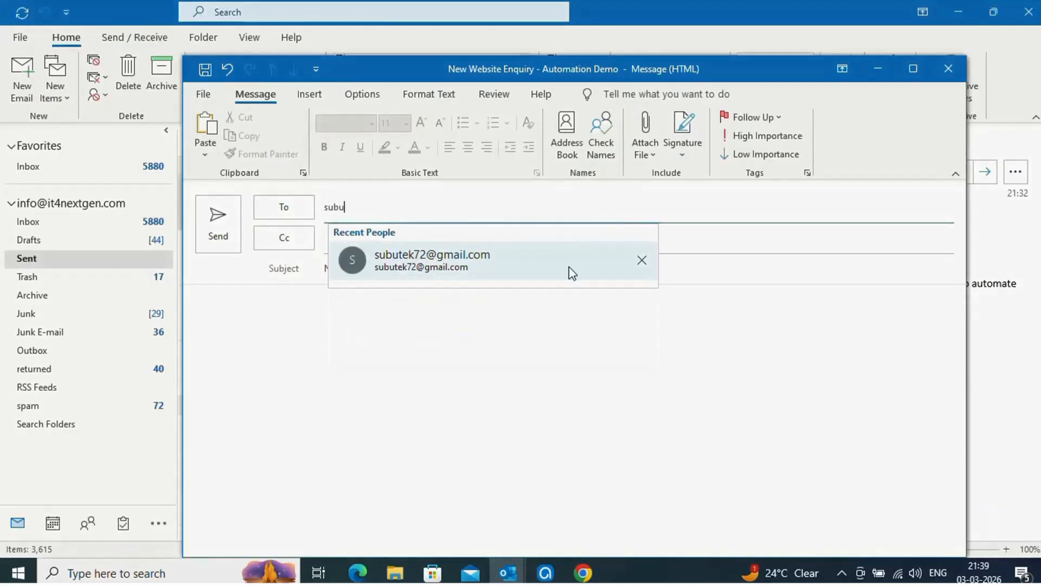
{"action": "left_click", "coordinate": [572, 275]}
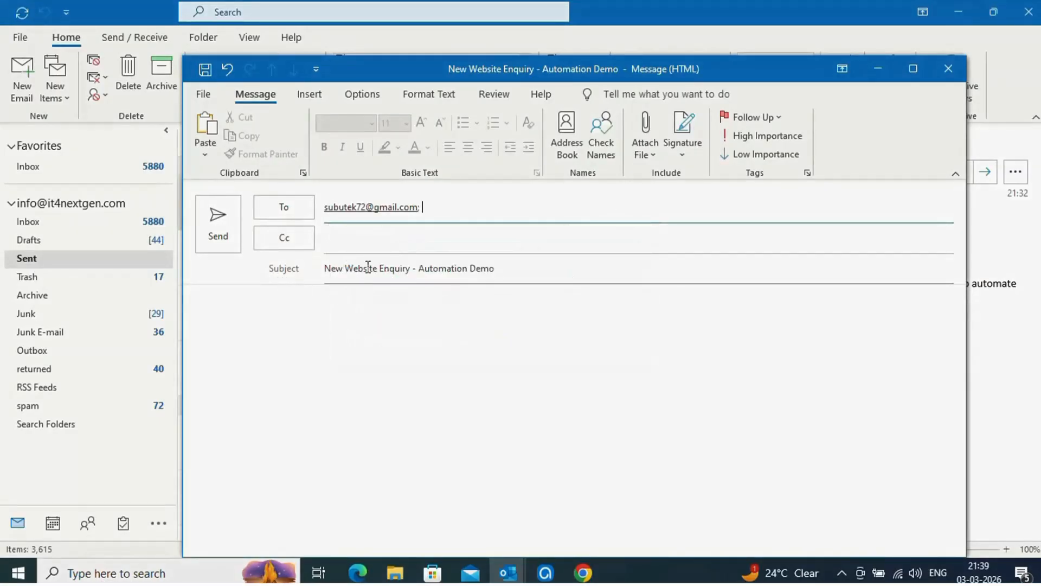
{"action": "left_click", "coordinate": [433, 301]}
{"action": "type", "text": "Hello,  My name is Oliva  I am interested in learning more about your automation services. : I would like to automate lead collection from Gmail to Google Sheets.  Here are my details:  Name: Olivia Company: Demo Solutions Pvt Ltd  Thank you, Olivia"}
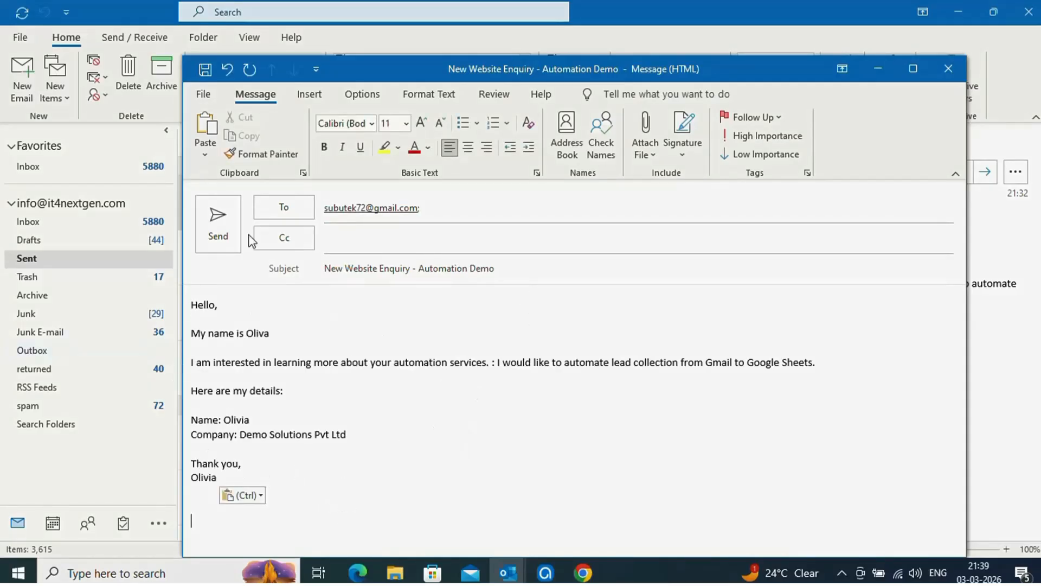
{"action": "left_click", "coordinate": [218, 228]}
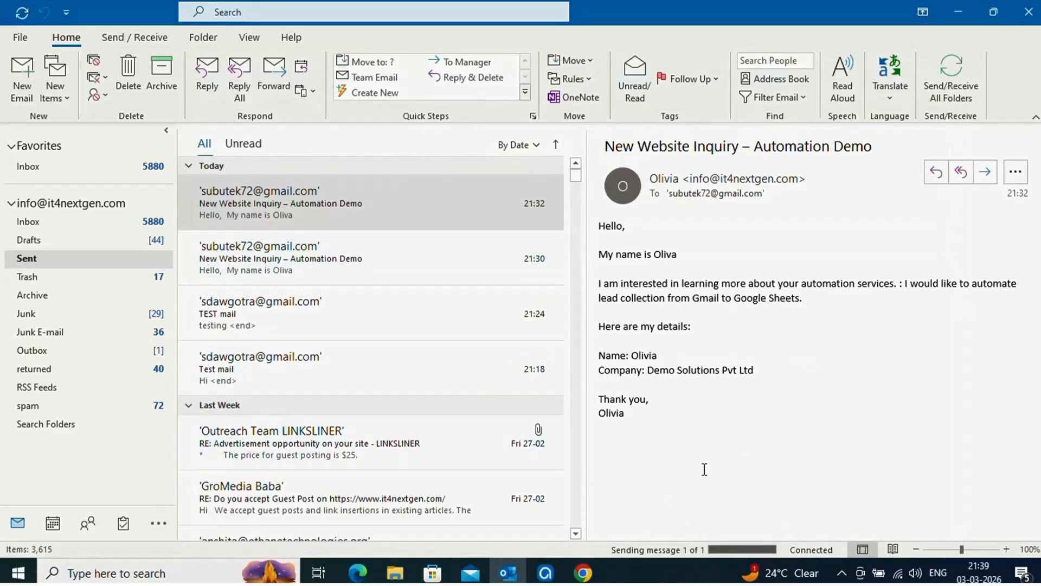
Switch back to the Agency-data sheet in Chrome and reload it to check for a row from the sent email
{"action": "left_click", "coordinate": [587, 576]}
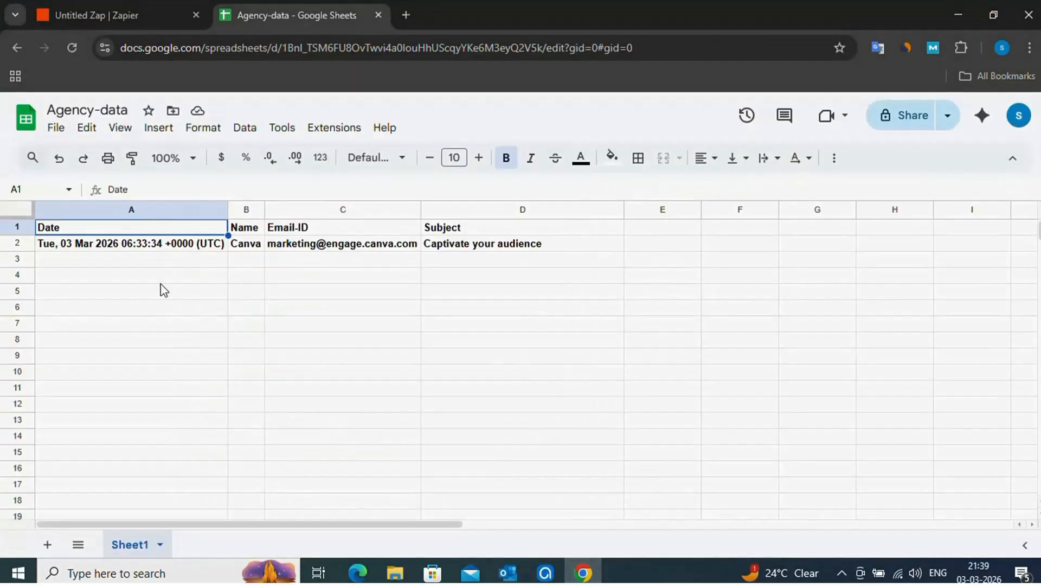
{"action": "left_click", "coordinate": [73, 54]}
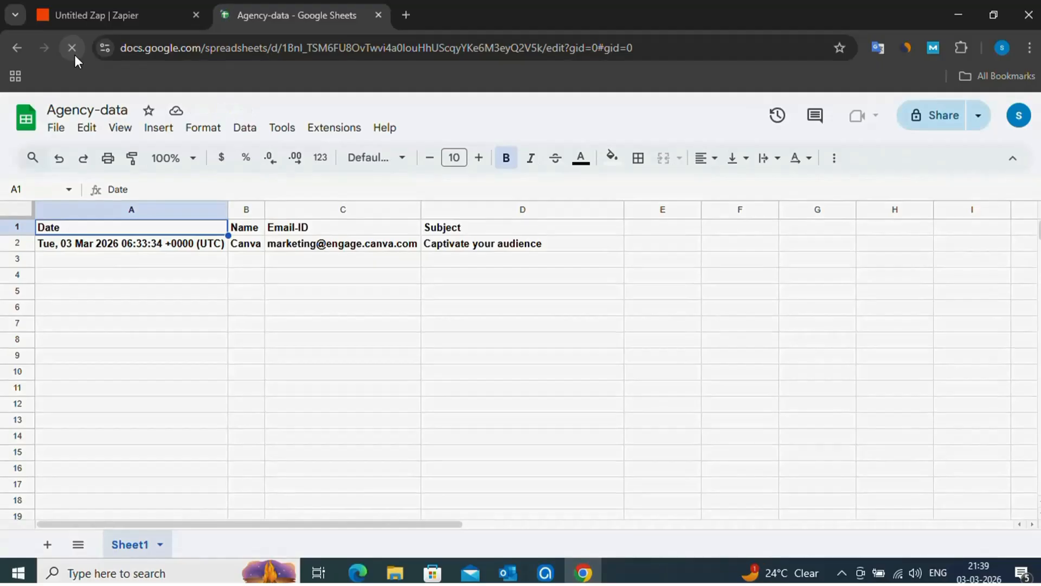